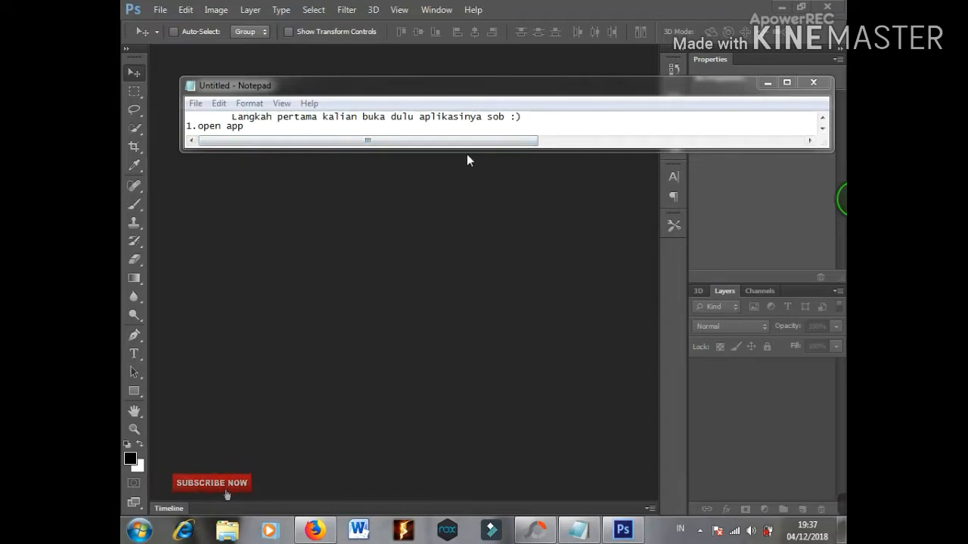
click(614, 534)
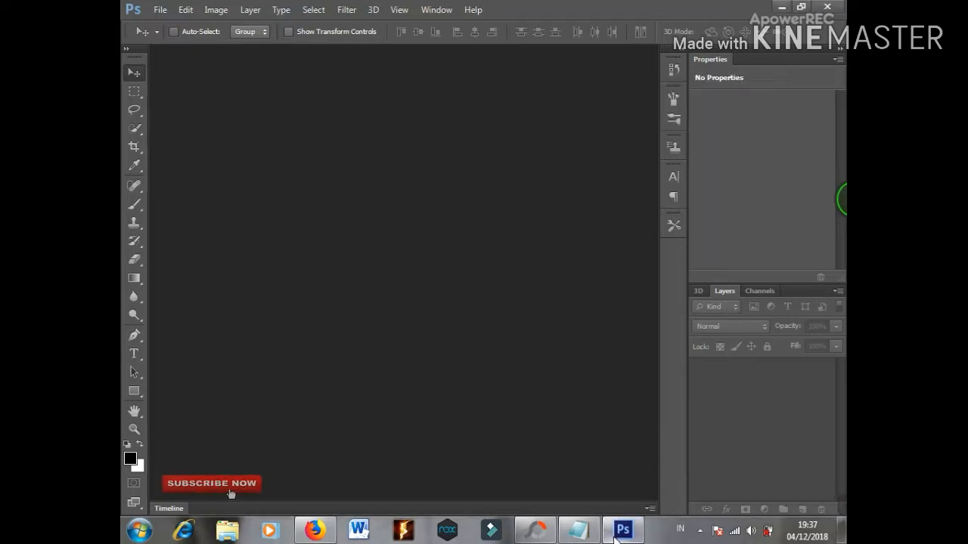
click(622, 531)
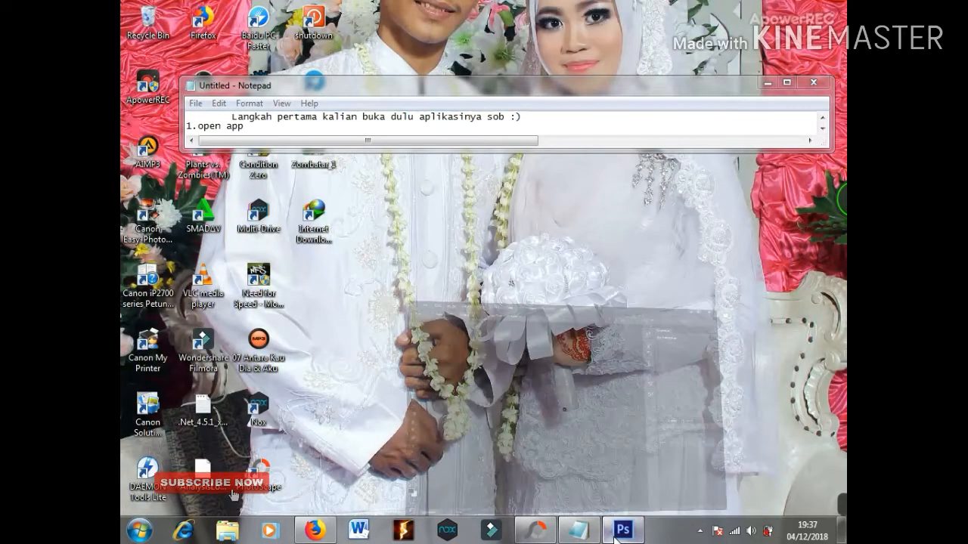
click(622, 530)
click(578, 531)
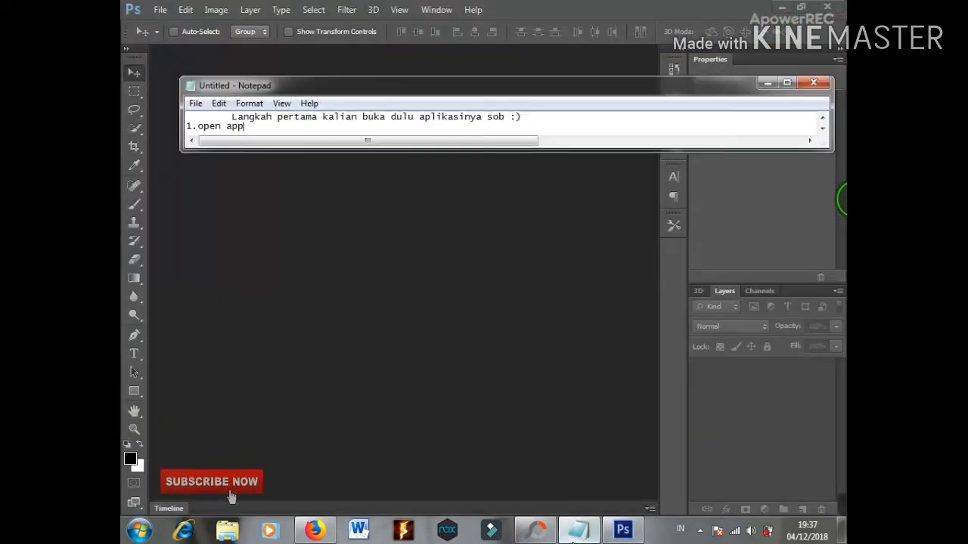
click(437, 305)
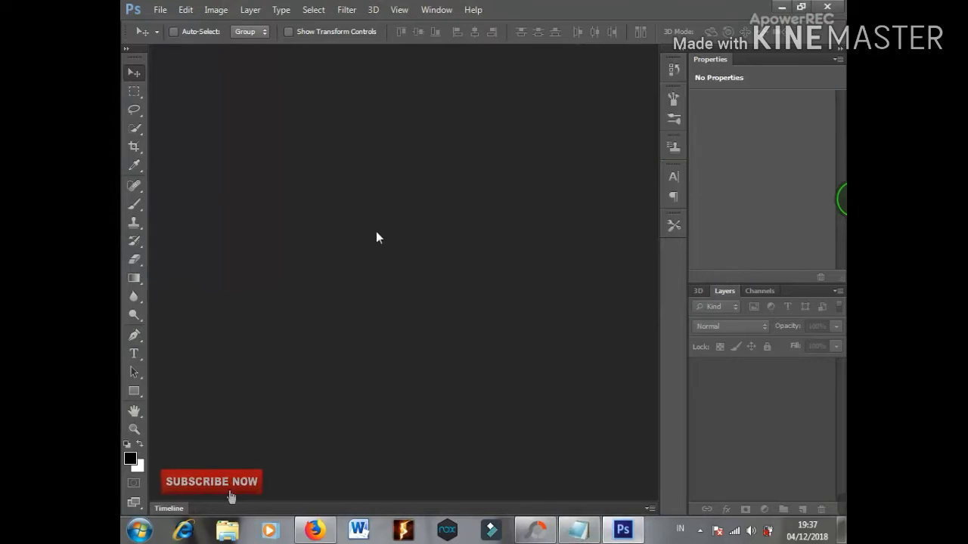
click(159, 10)
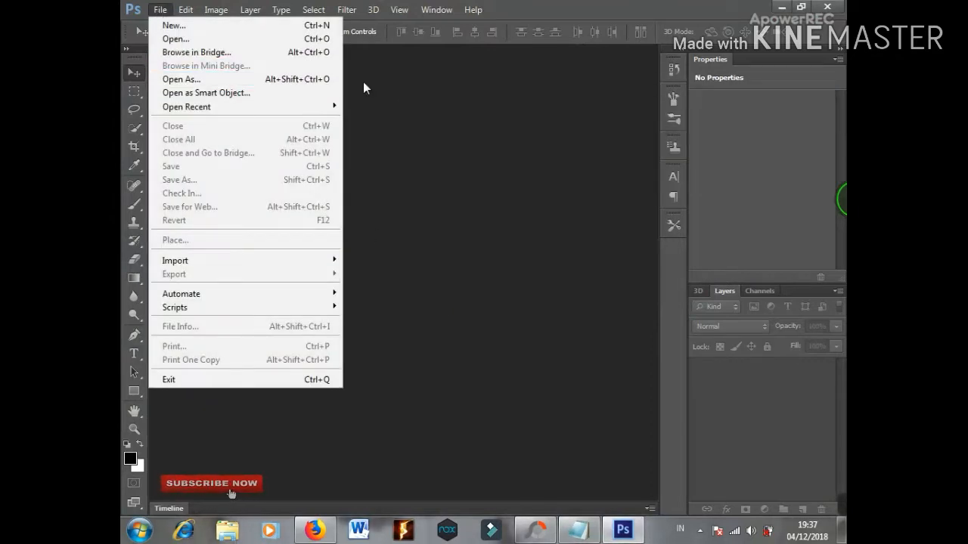
click(405, 96)
click(577, 530)
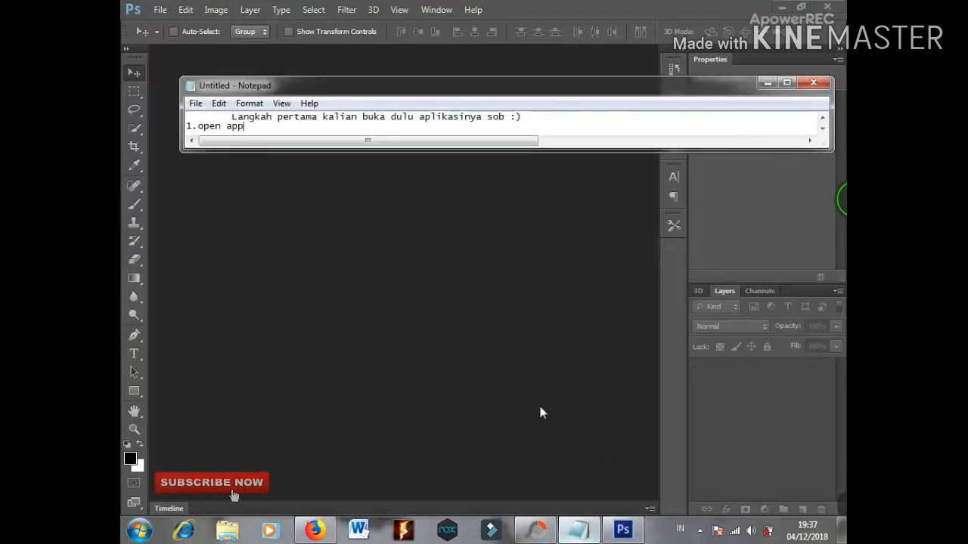
drag(442, 152, 434, 160)
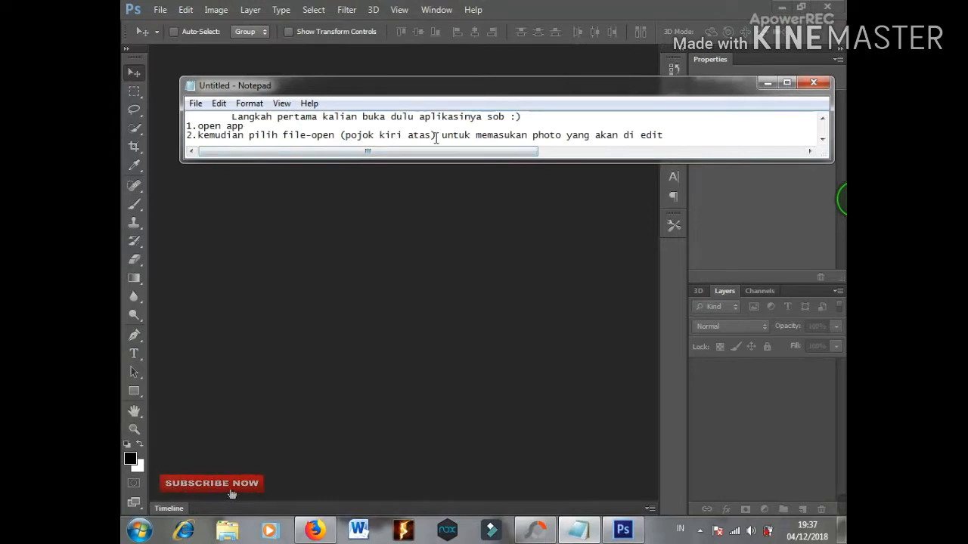
click(160, 9)
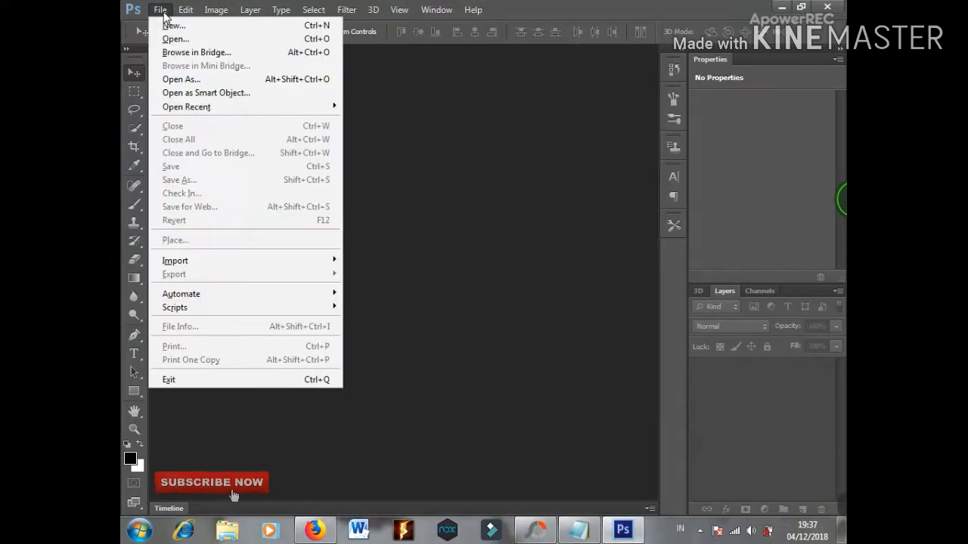
click(191, 39)
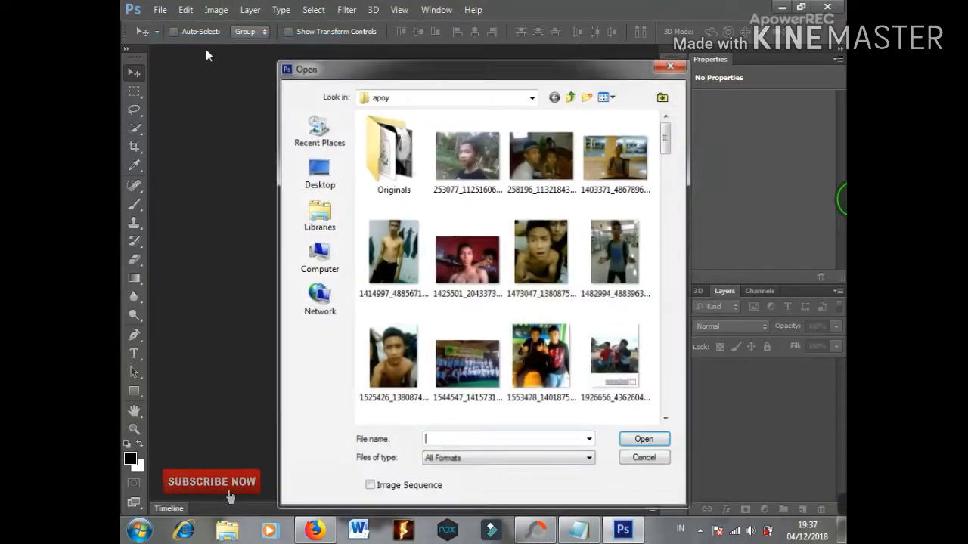
click(544, 257)
scroll(551, 262, down, 3)
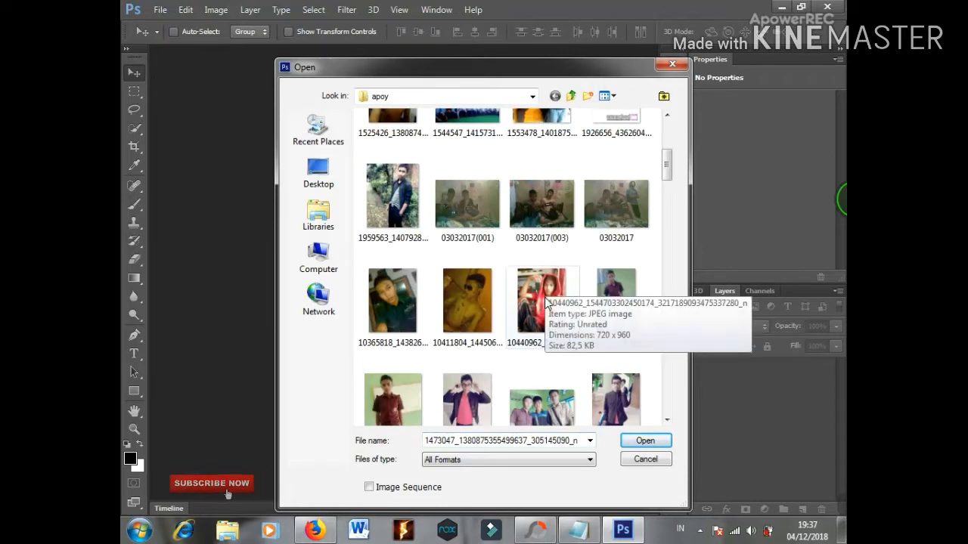
double_click(543, 301)
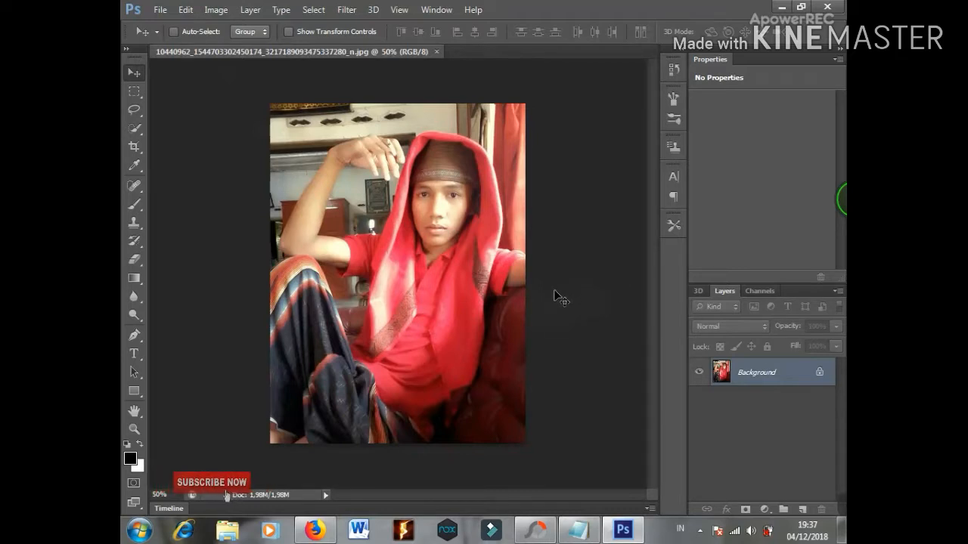
Reveal the third instruction in the Notepad notes, and duplicate the photo's Background layer in Photoshop.
click(580, 532)
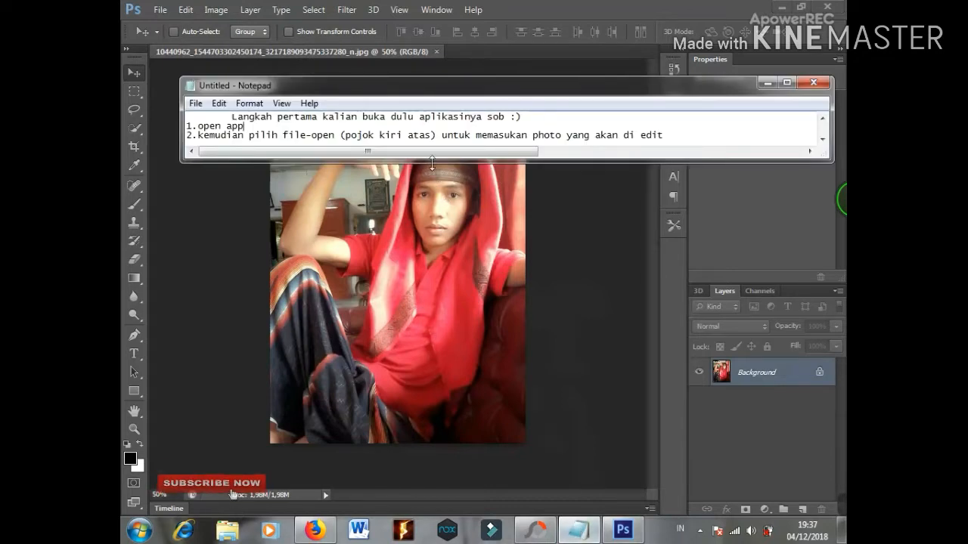
drag(431, 163, 432, 170)
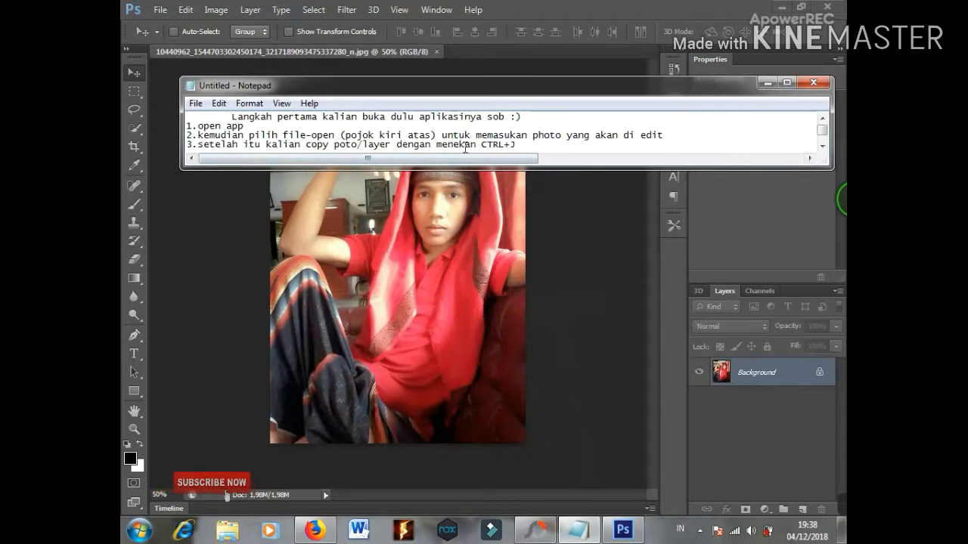
click(577, 242)
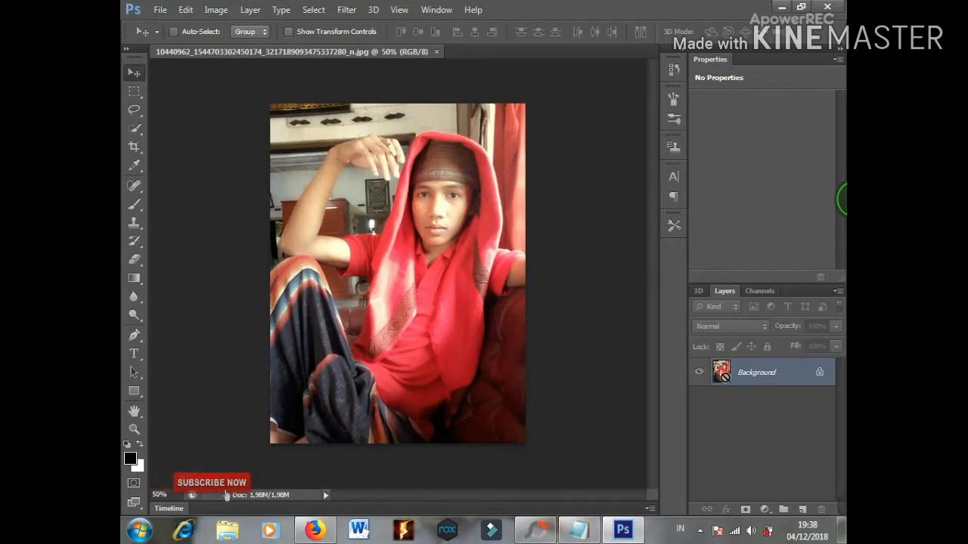
key(ctrl+j)
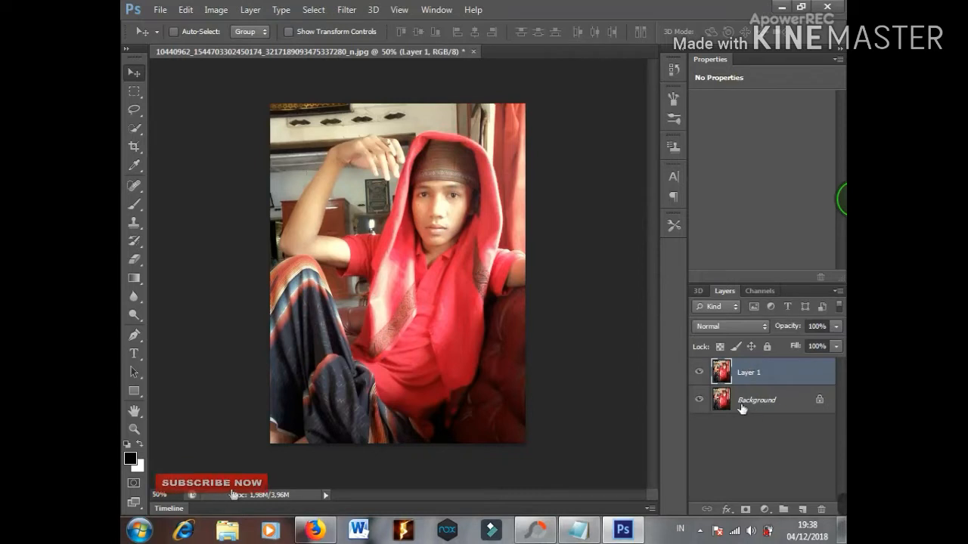
Switch to the Notepad notes, highlight the layer-copy shortcut, and enlarge the window to read the fourth instruction on contrast.
click(589, 537)
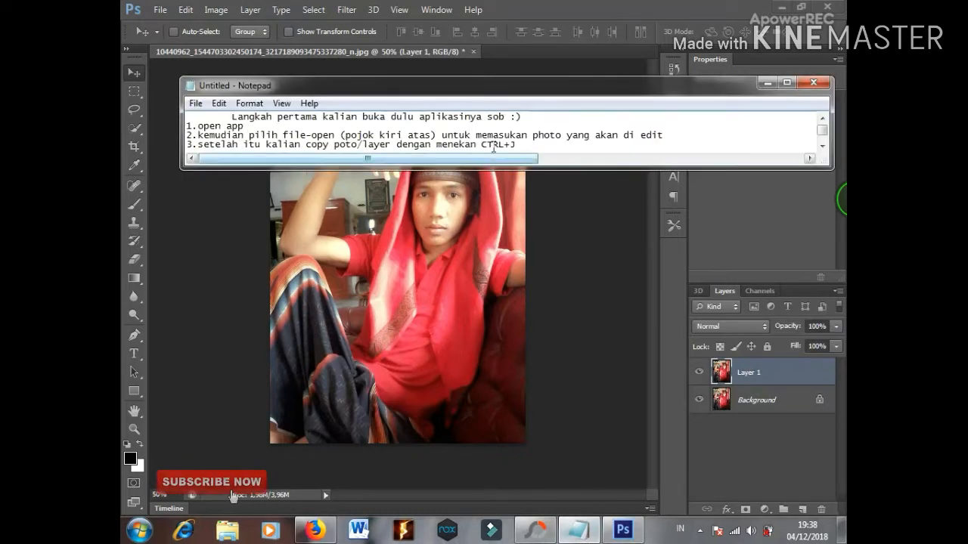
drag(486, 135, 504, 147)
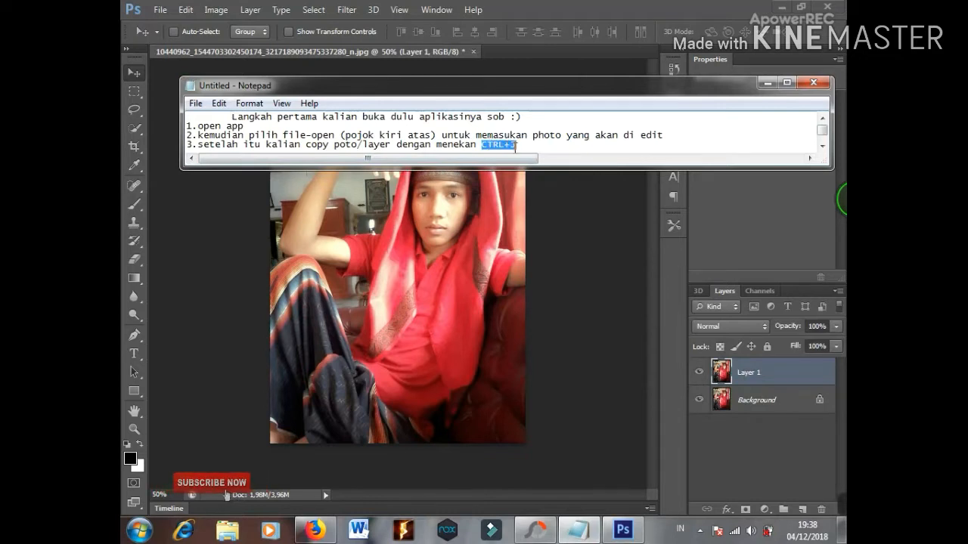
click(516, 146)
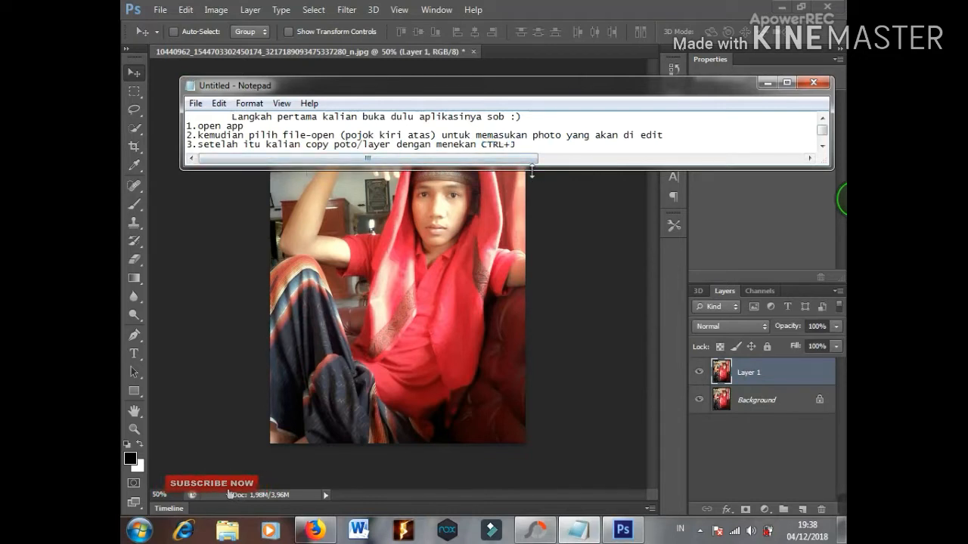
drag(531, 172, 528, 180)
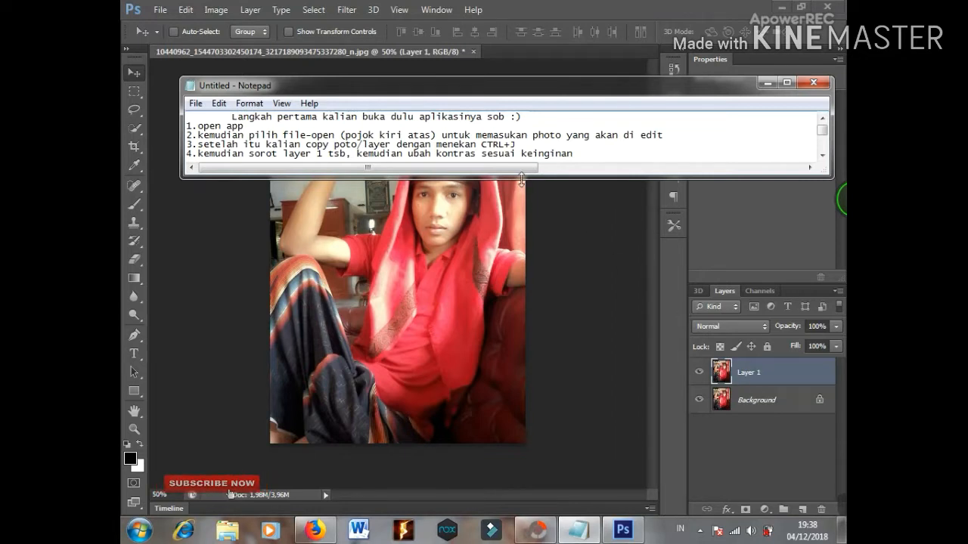
drag(518, 178, 517, 187)
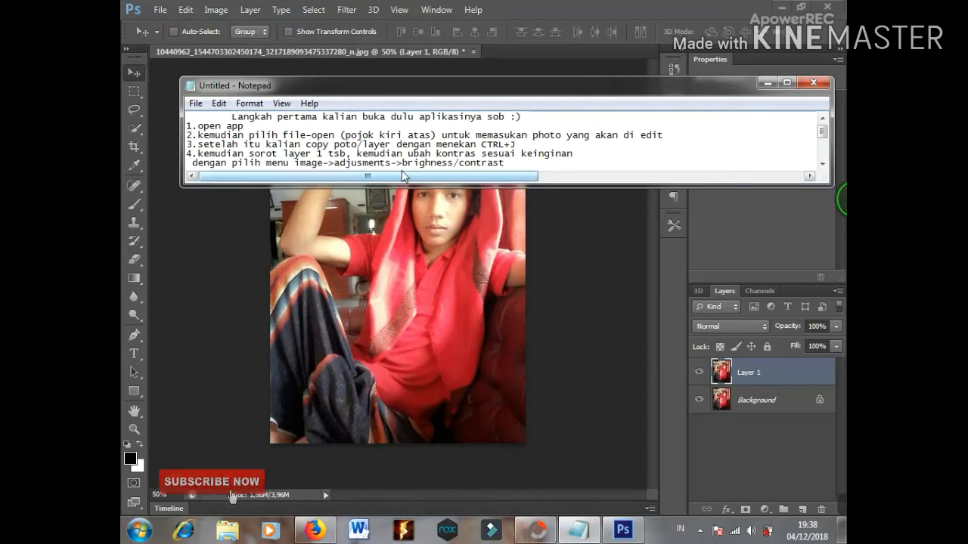
In Photoshop, lower Layer 1's brightness to about -39 and raise its contrast to slightly under 40 with Brightness/Contrast.
click(574, 271)
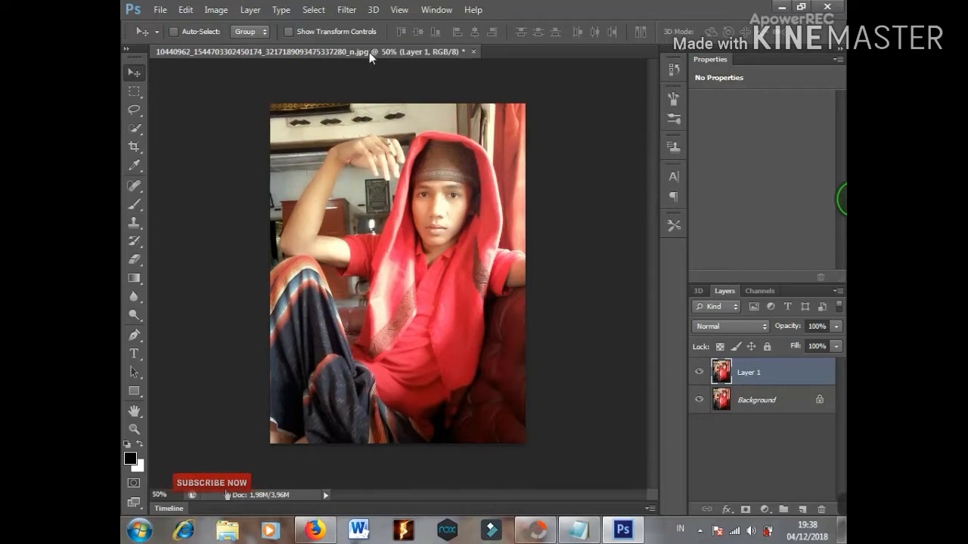
click(250, 10)
mouse_move(216, 10)
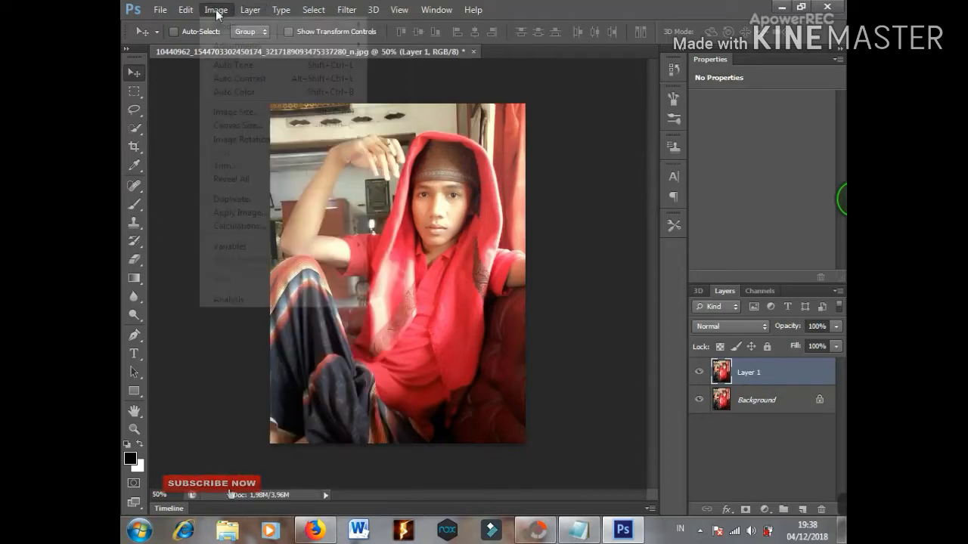
mouse_move(276, 50)
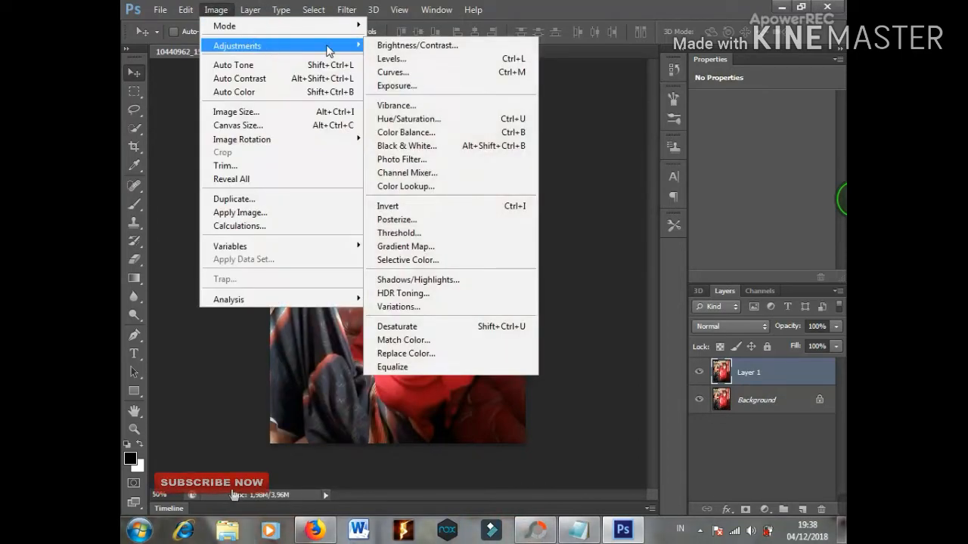
click(393, 45)
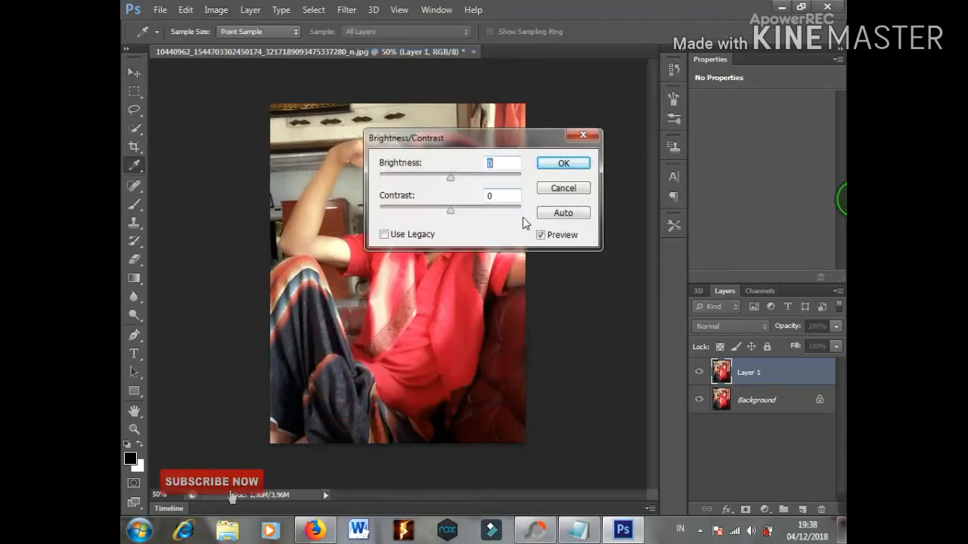
drag(483, 133, 583, 191)
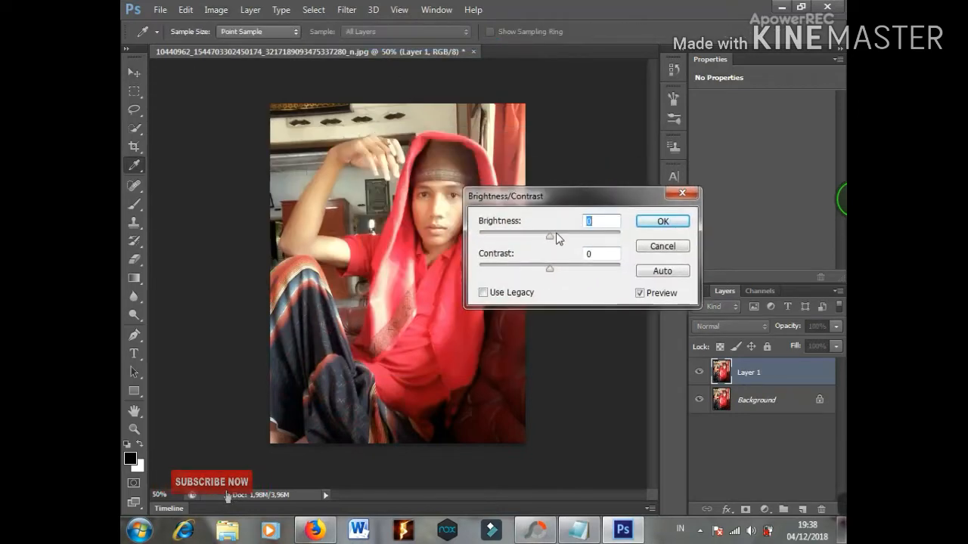
drag(549, 236, 525, 237)
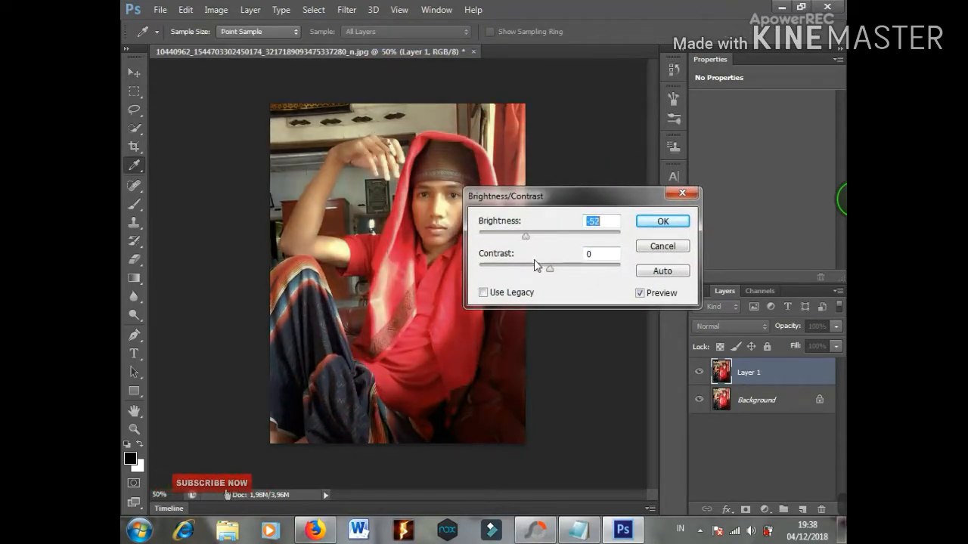
drag(549, 269, 579, 268)
drag(526, 239, 533, 238)
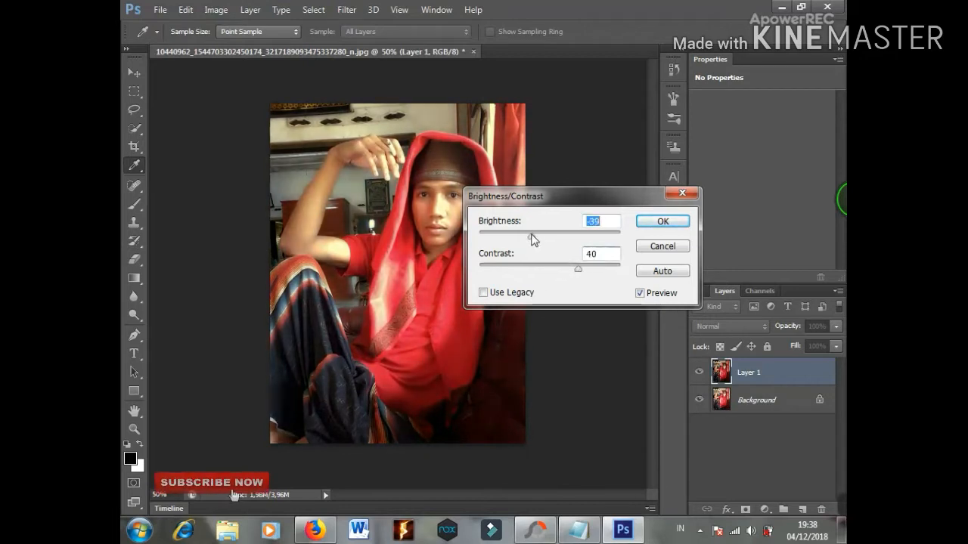
drag(578, 269, 573, 270)
click(653, 225)
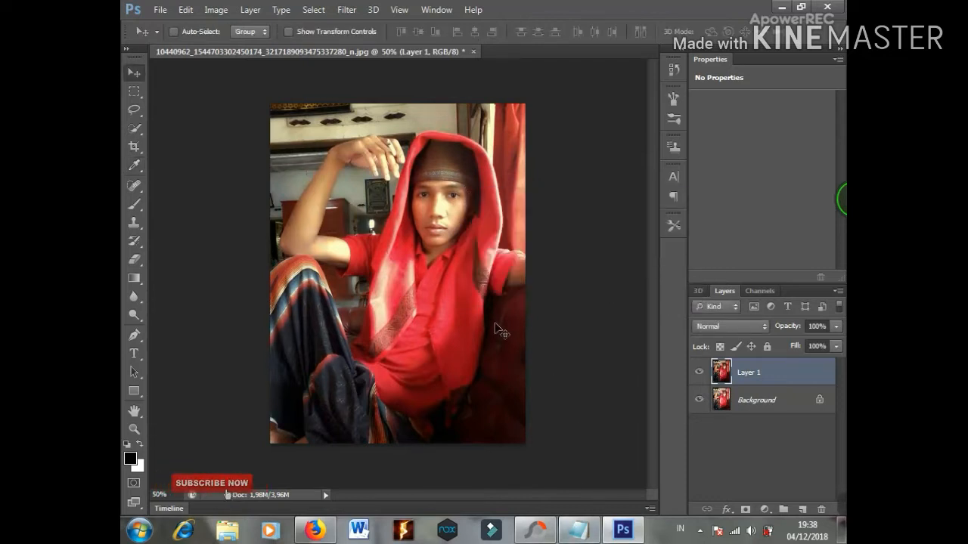
Reveal the fifth instruction in the Notepad notes, and desaturate Layer 1 in Photoshop.
click(578, 529)
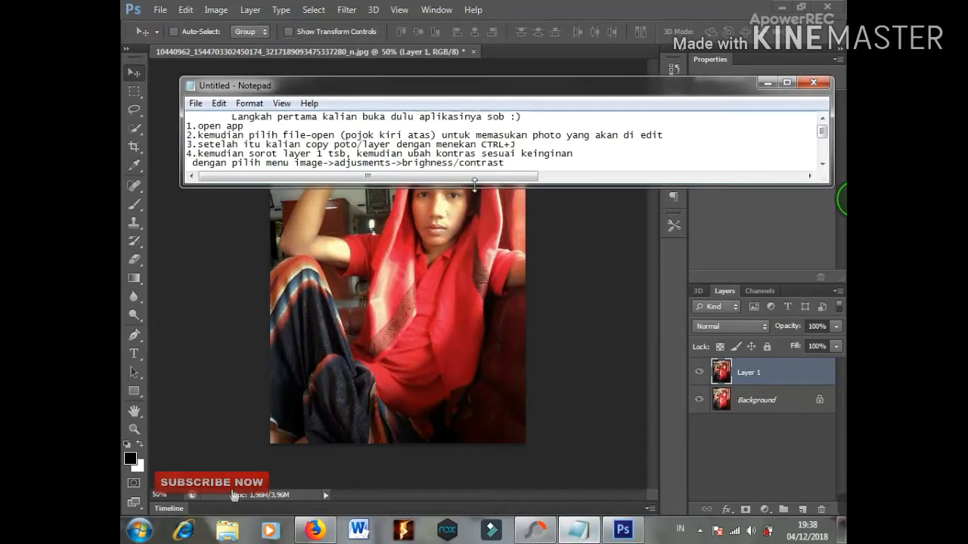
drag(474, 183, 447, 195)
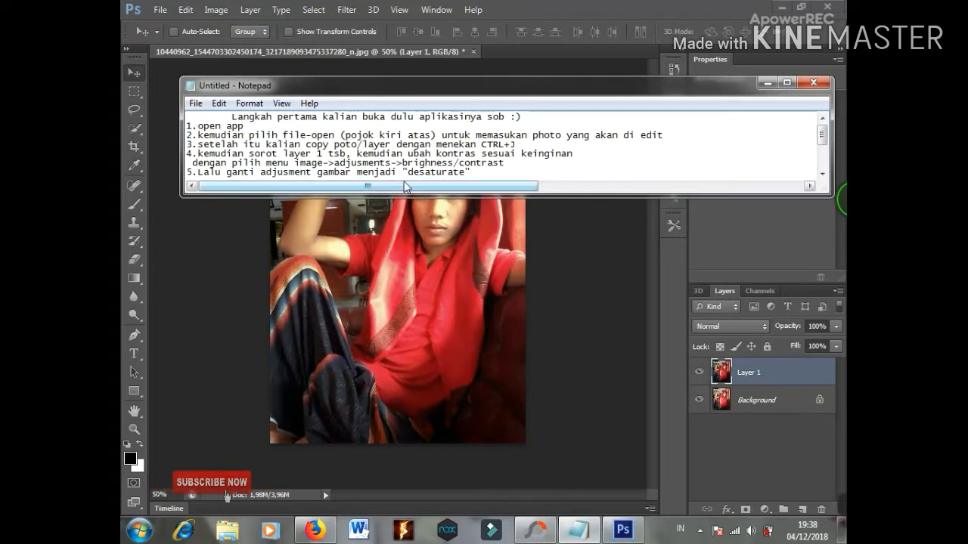
drag(431, 196, 430, 203)
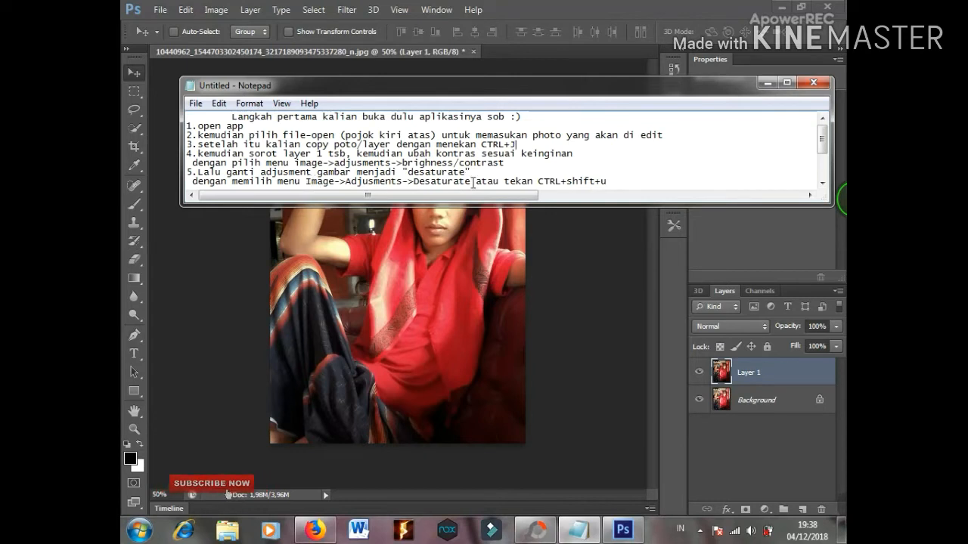
click(556, 272)
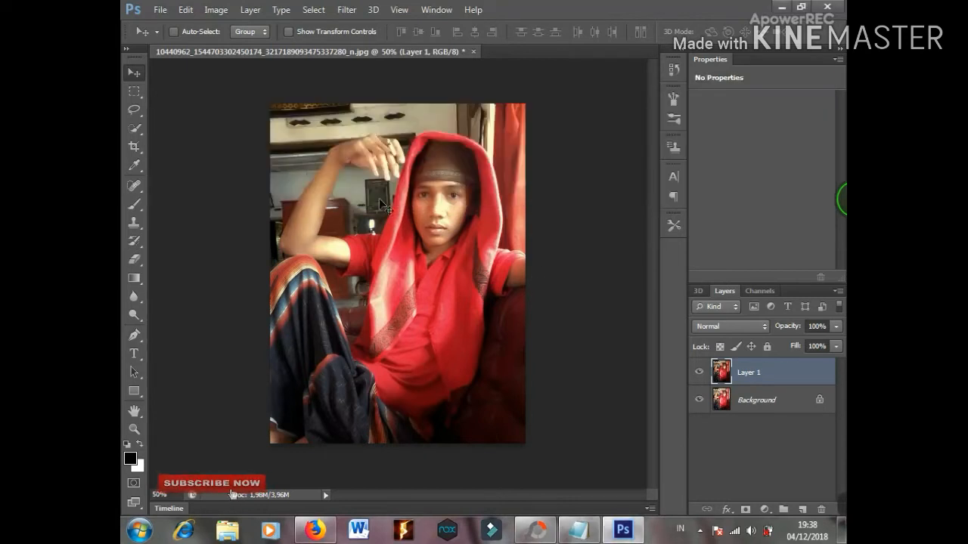
click(217, 10)
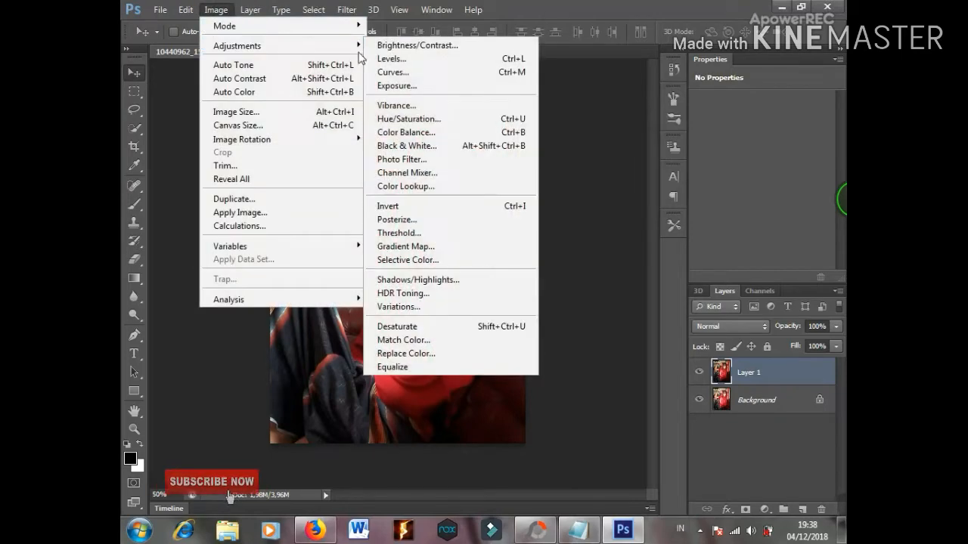
mouse_move(364, 43)
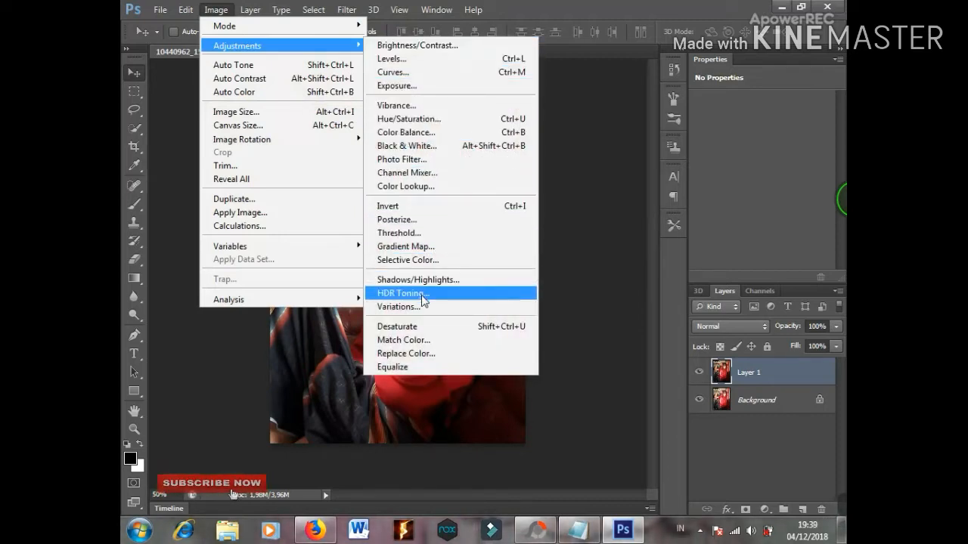
click(414, 328)
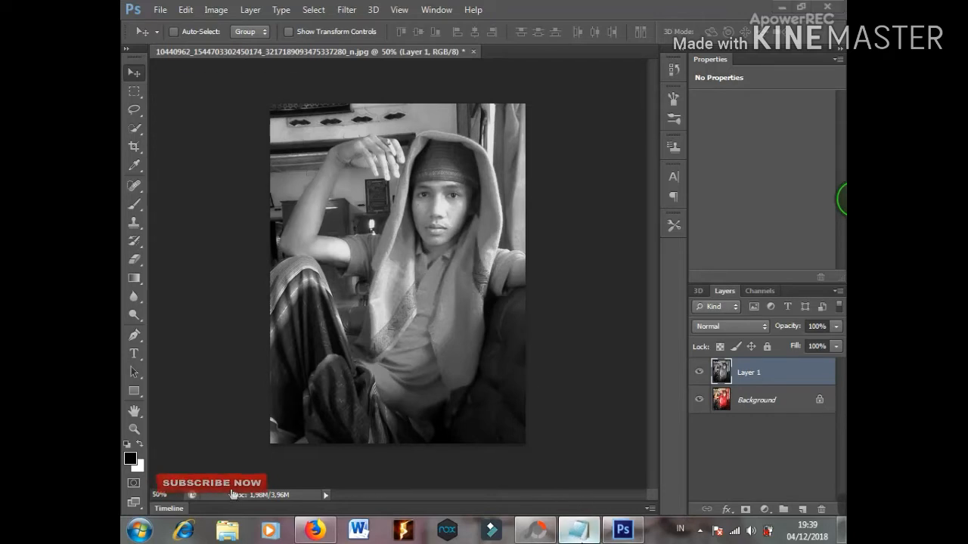
Reveal the sixth instruction in the Notepad notes and highlight its copy shortcut, and duplicate Layer 1 in Photoshop.
click(579, 530)
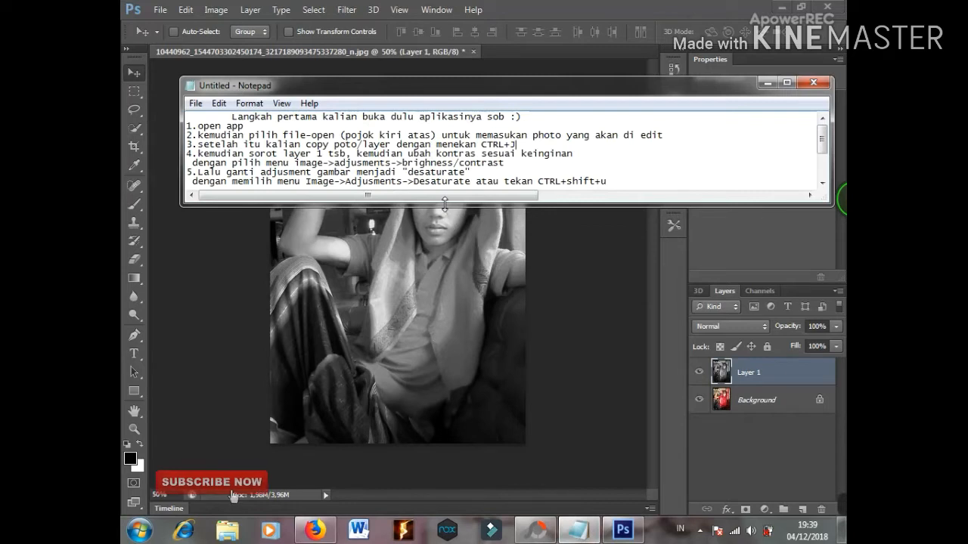
drag(444, 204, 442, 216)
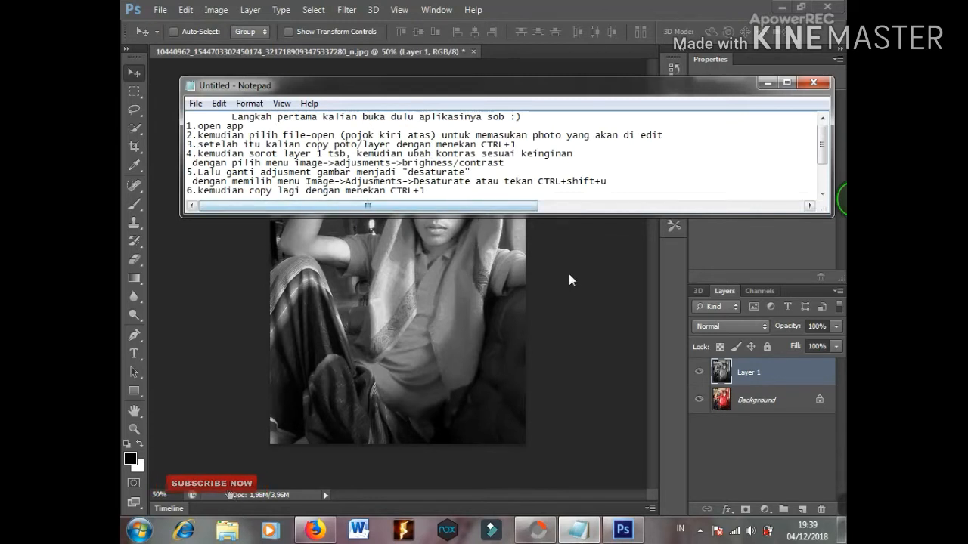
double_click(407, 192)
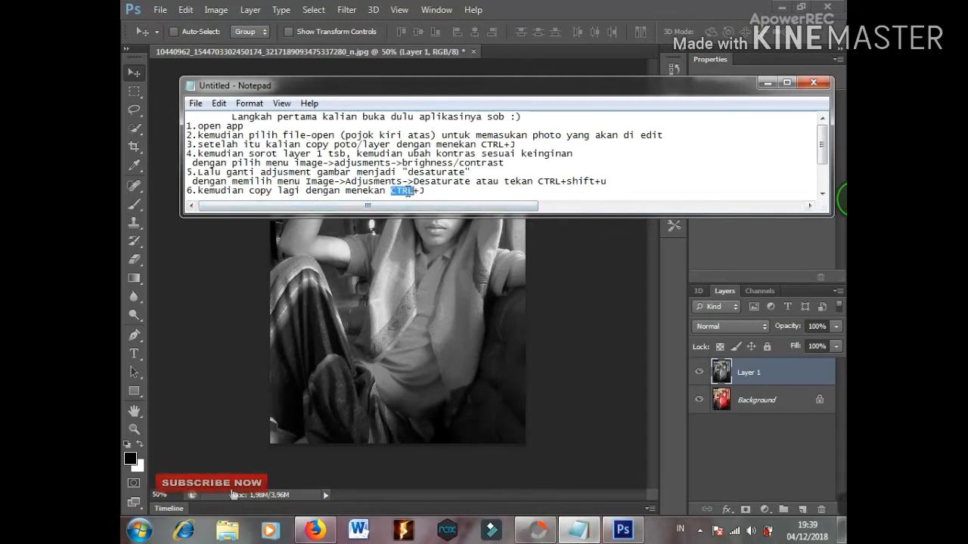
drag(424, 192, 405, 194)
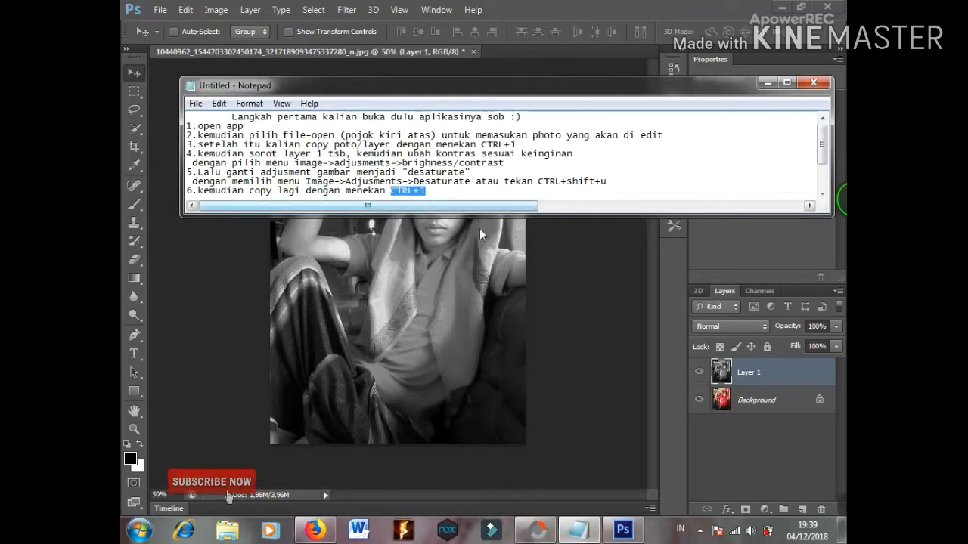
click(525, 259)
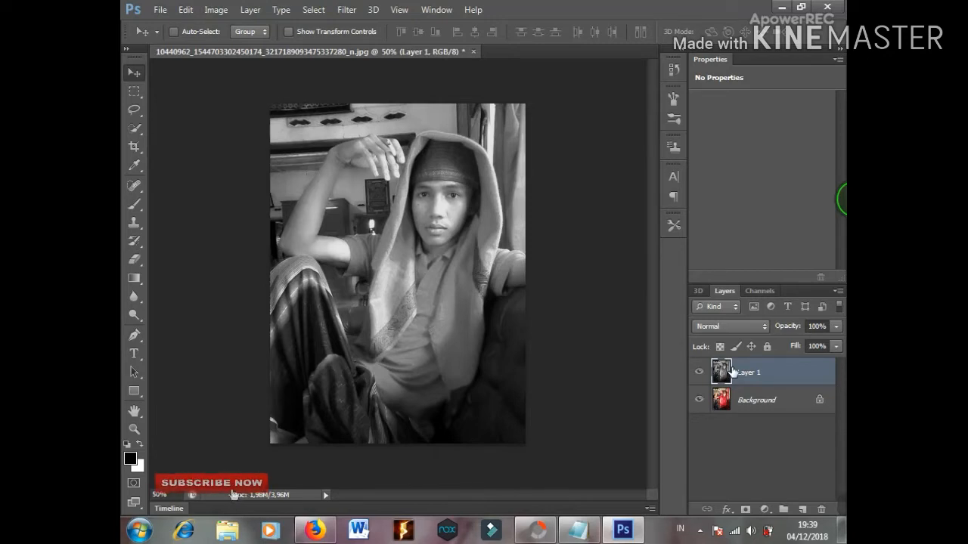
key(ctrl+j)
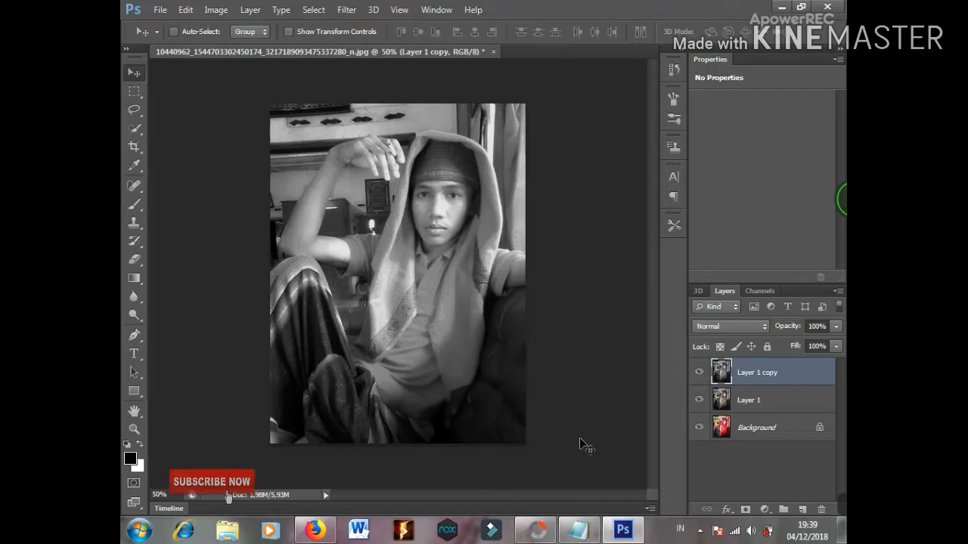
Reveal the seventh and eighth instructions in the Notepad notes, and invert the colours of Layer 1 copy in Photoshop.
click(578, 530)
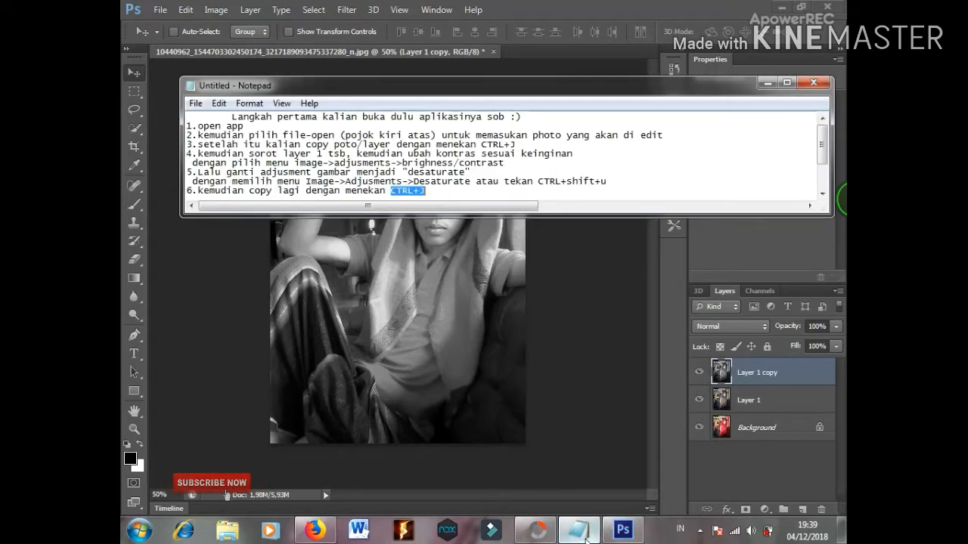
drag(508, 218, 508, 225)
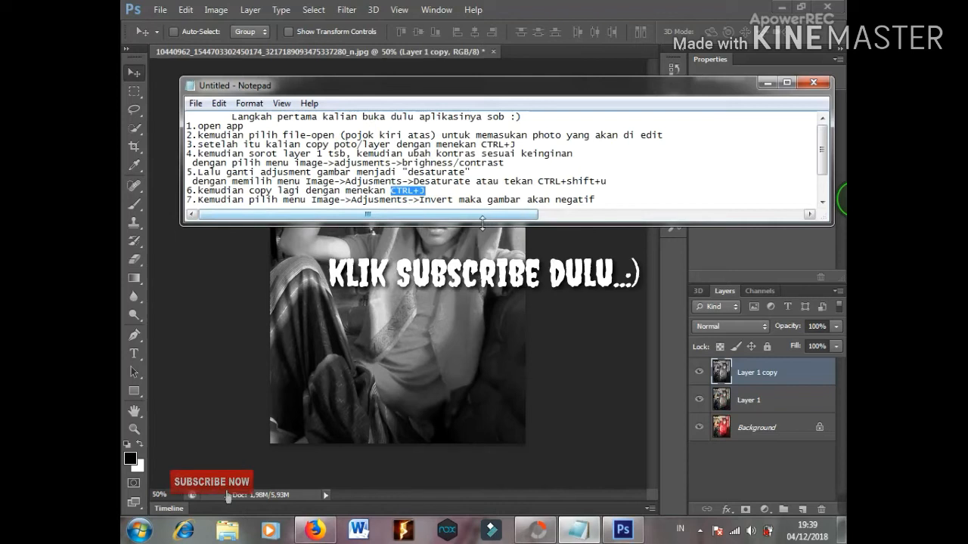
drag(482, 223, 482, 234)
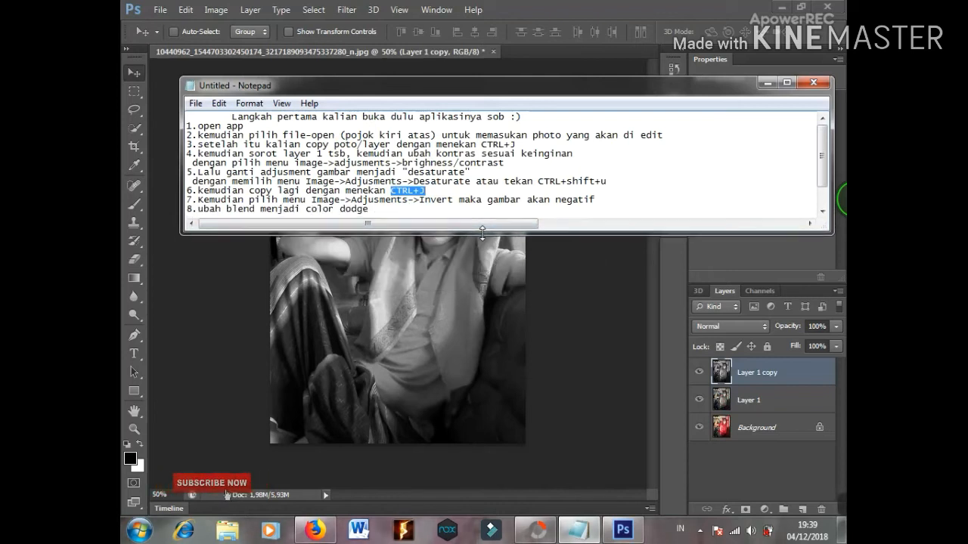
click(572, 303)
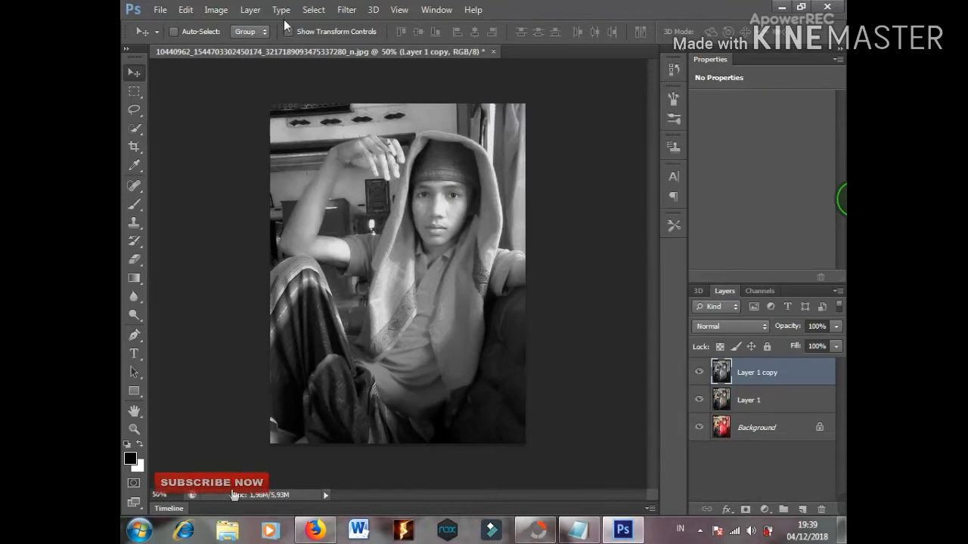
click(227, 13)
mouse_move(242, 45)
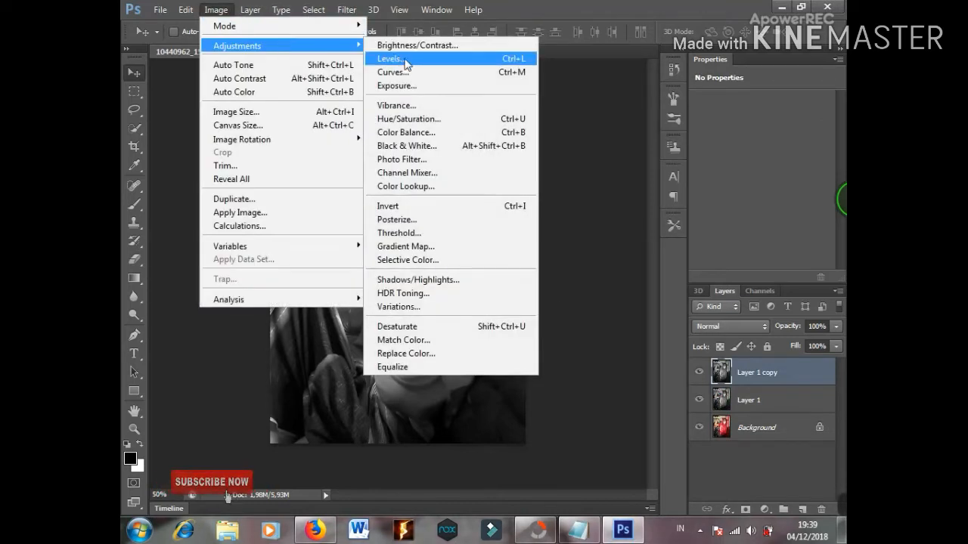
click(481, 208)
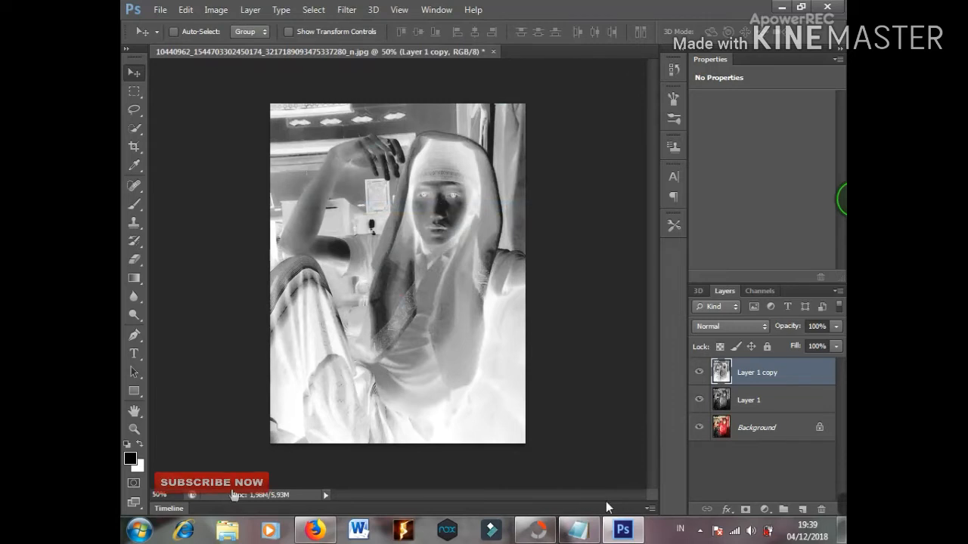
Highlight "color dodge" in the Notepad notes, and set Layer 1 copy's blend mode to Color Dodge in Photoshop.
click(578, 531)
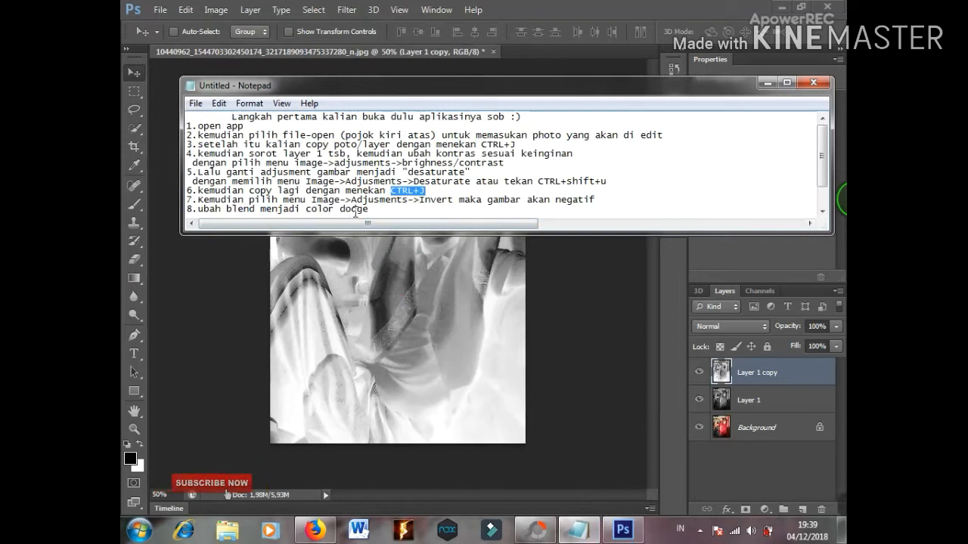
drag(307, 208, 339, 214)
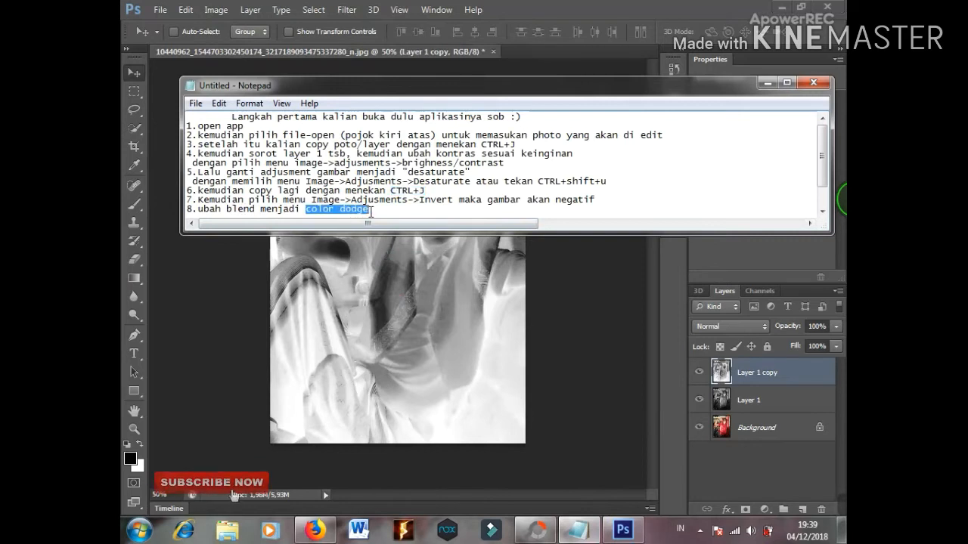
click(558, 294)
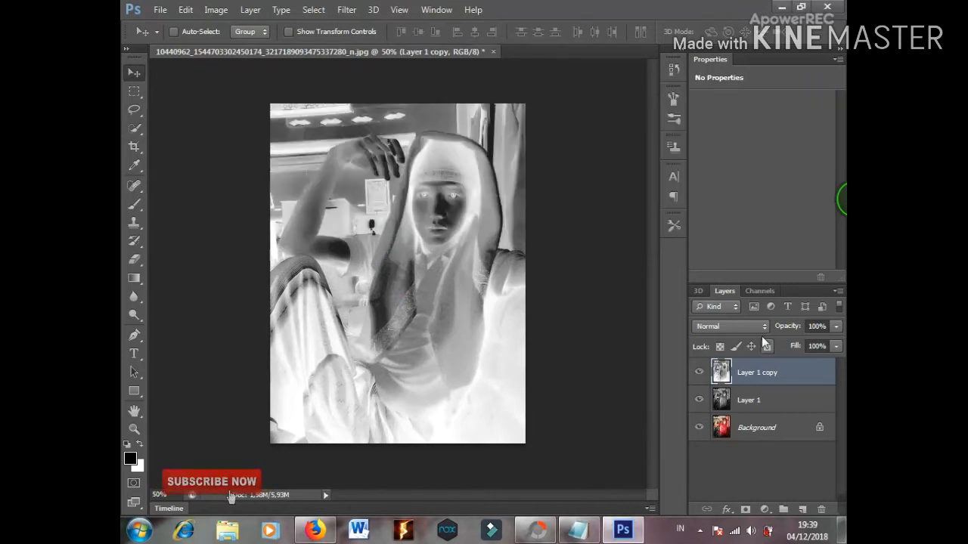
click(720, 326)
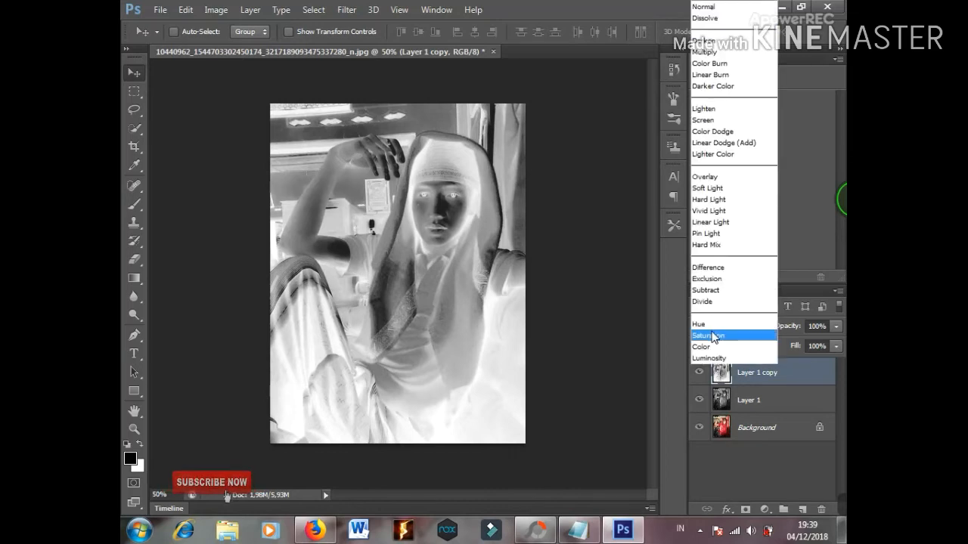
click(716, 131)
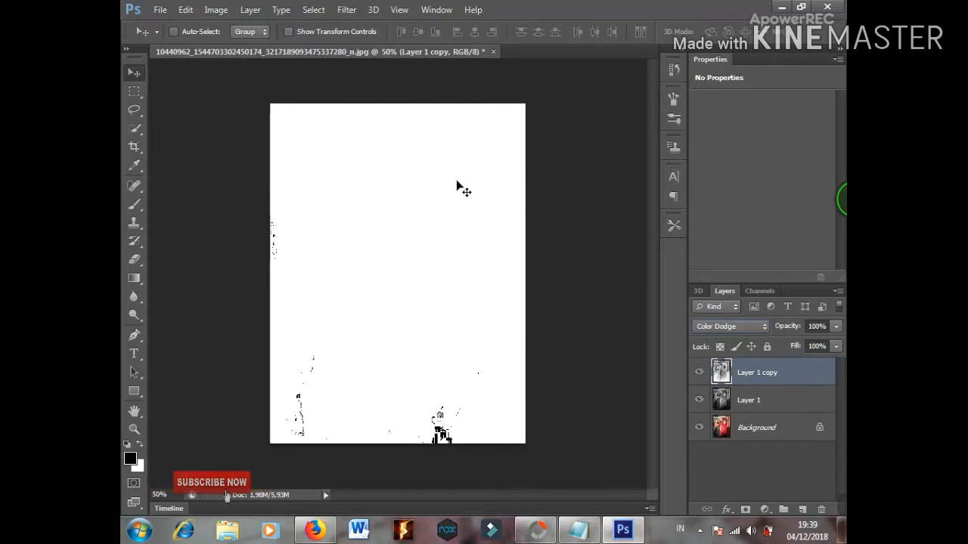
Switch to the Notepad notes and enlarge the window to read the whole ninth instruction on the Minimum filter.
click(580, 531)
drag(399, 234, 401, 245)
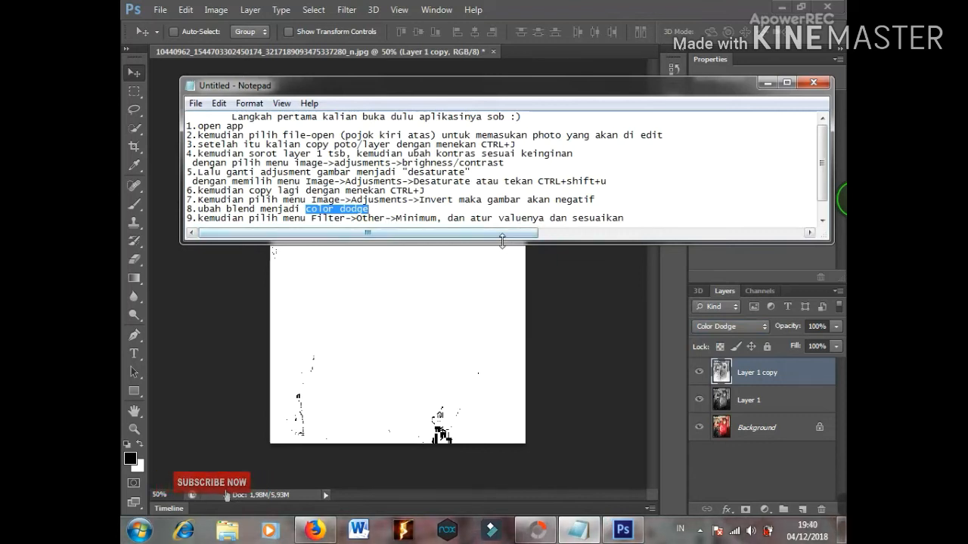
drag(505, 242, 498, 250)
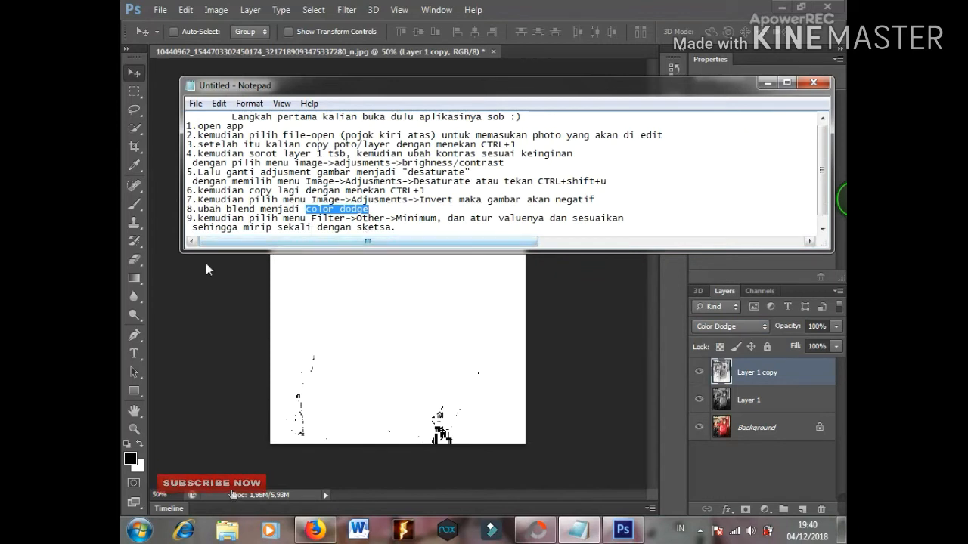
In Photoshop, apply the Minimum filter to Layer 1 copy with a radius of 2 pixels.
click(196, 286)
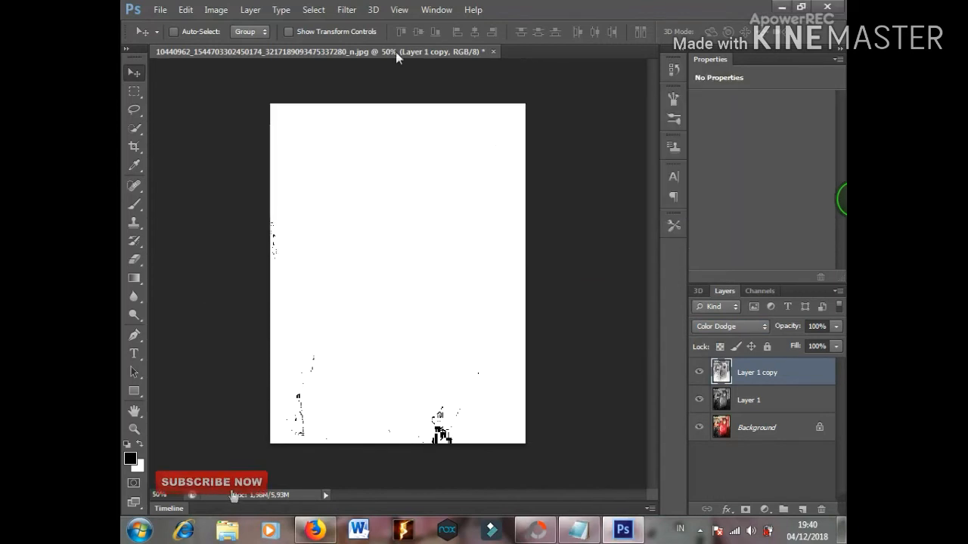
click(345, 10)
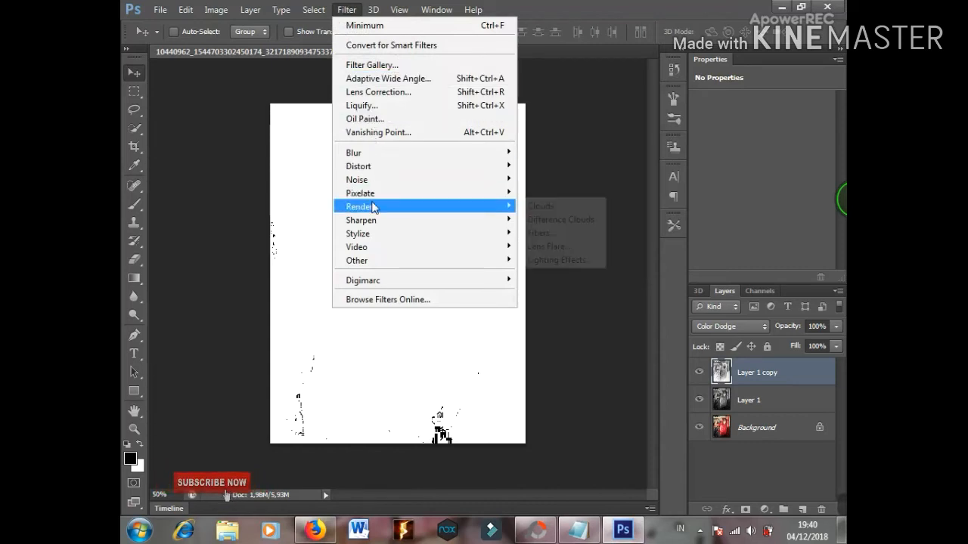
mouse_move(371, 262)
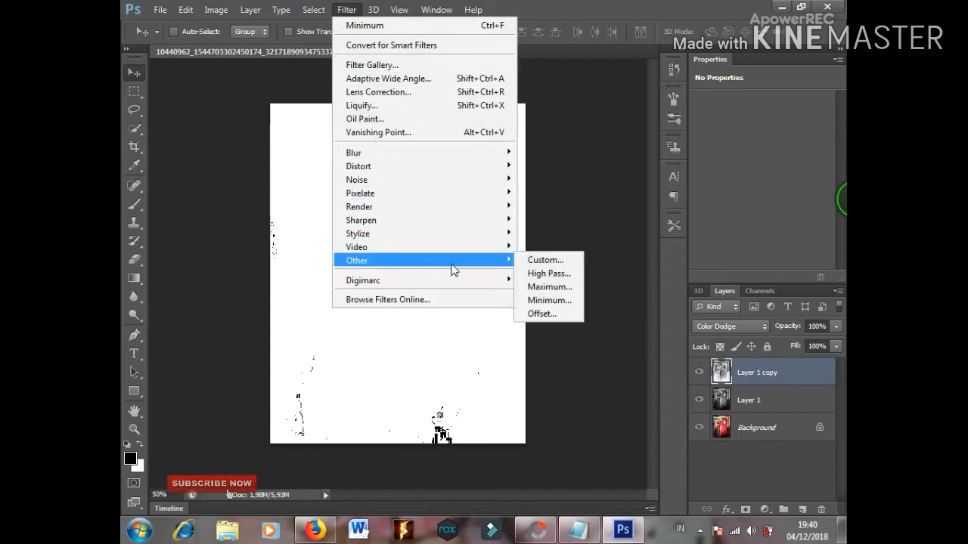
click(543, 300)
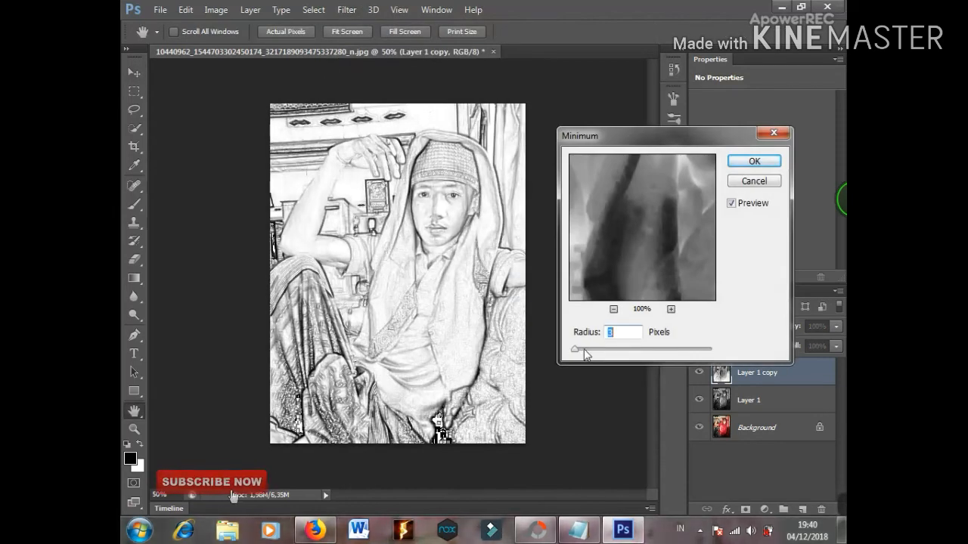
drag(577, 353, 574, 357)
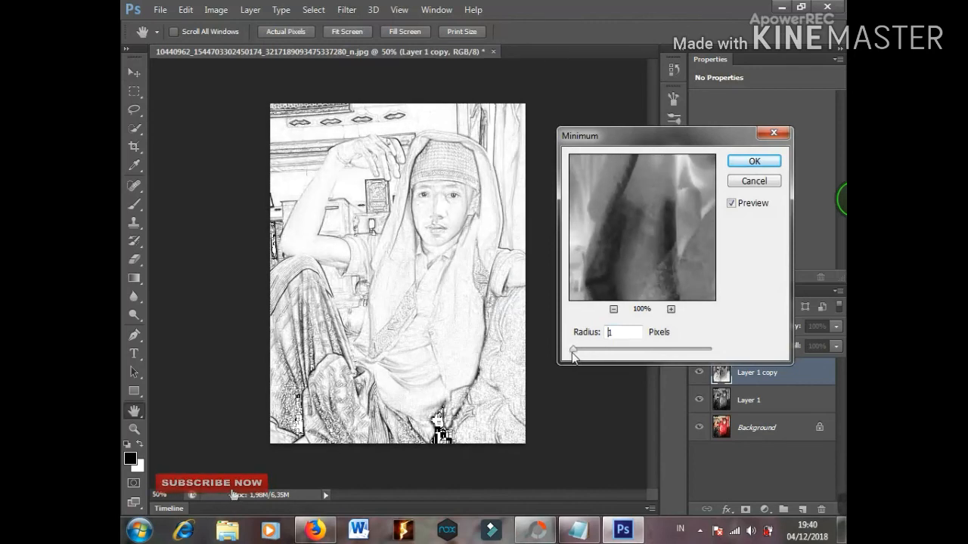
drag(570, 360, 576, 358)
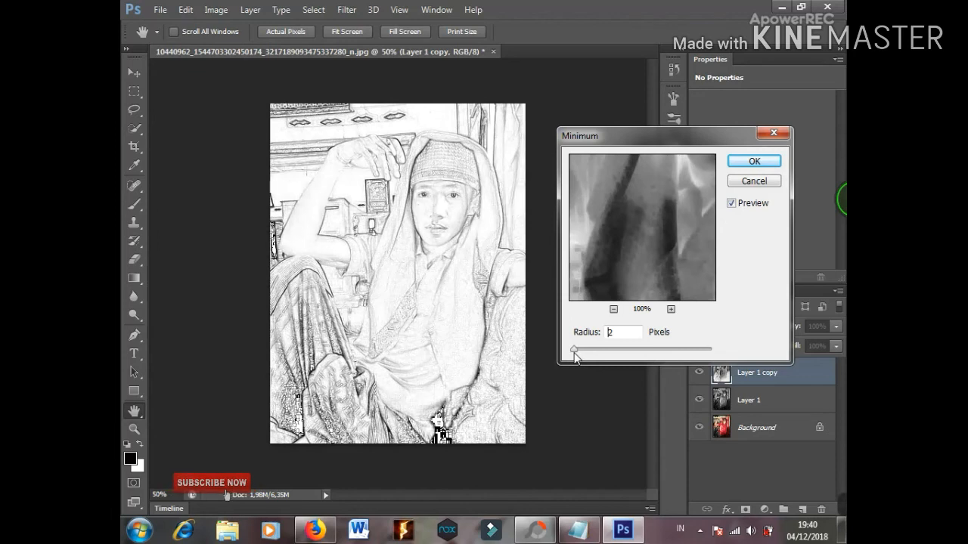
drag(573, 353, 573, 353)
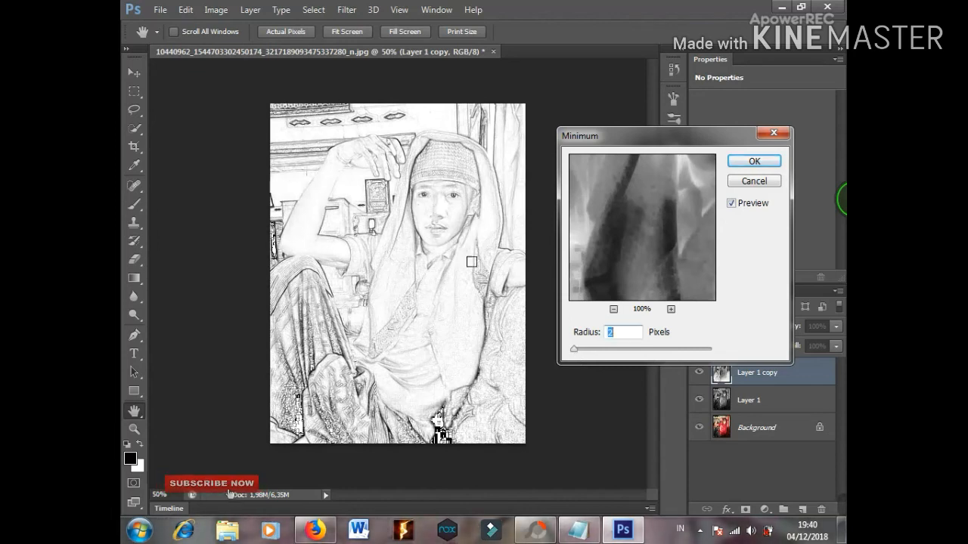
click(745, 163)
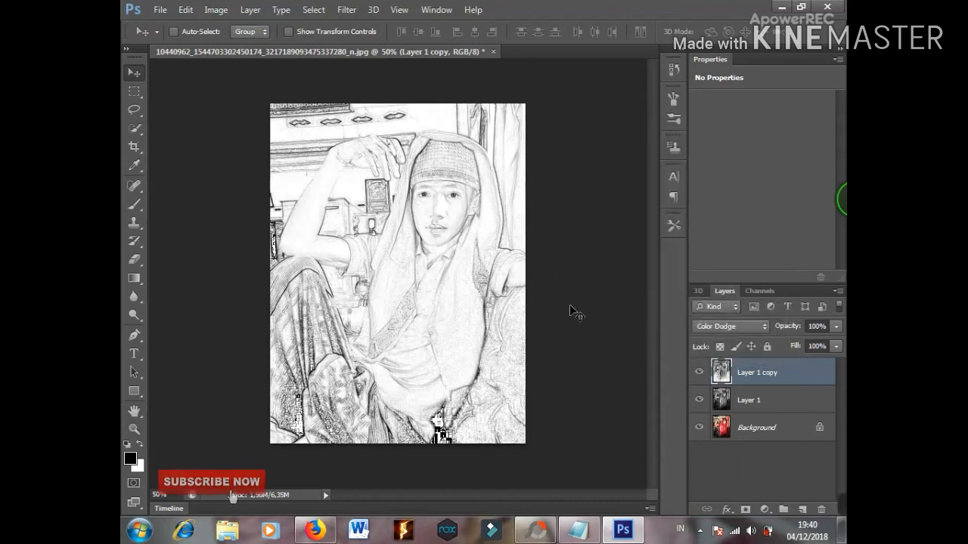
Switch to the Notepad notes and enlarge the window to read the tenth and last instruction.
click(578, 530)
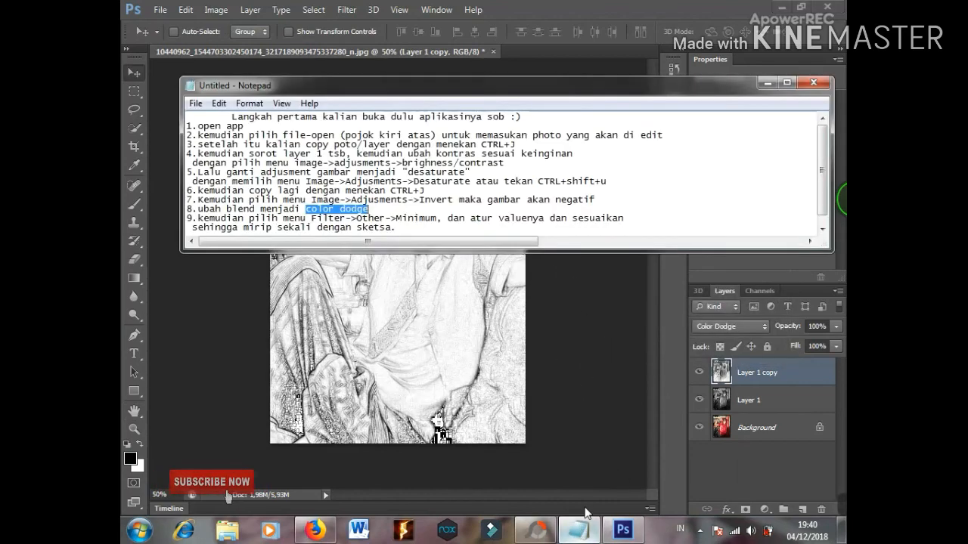
drag(492, 252, 491, 269)
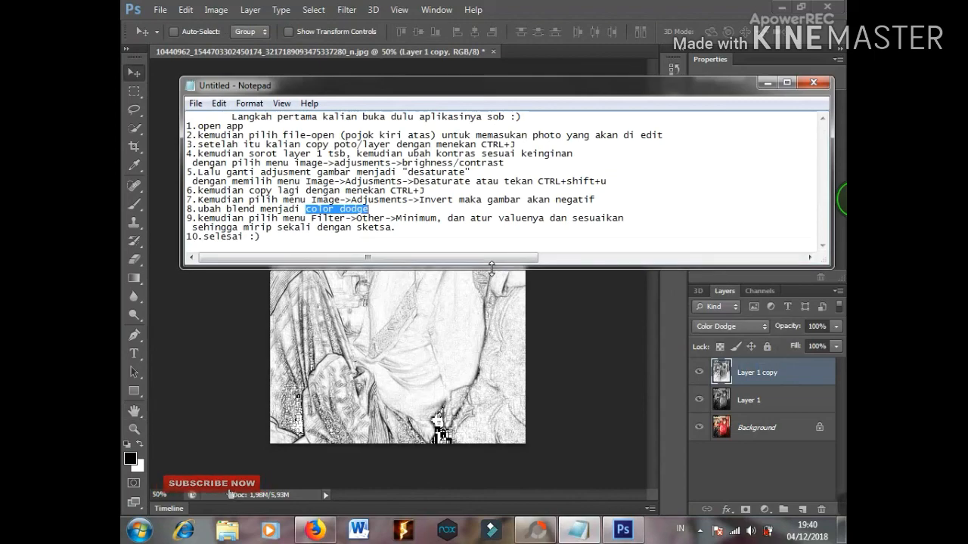